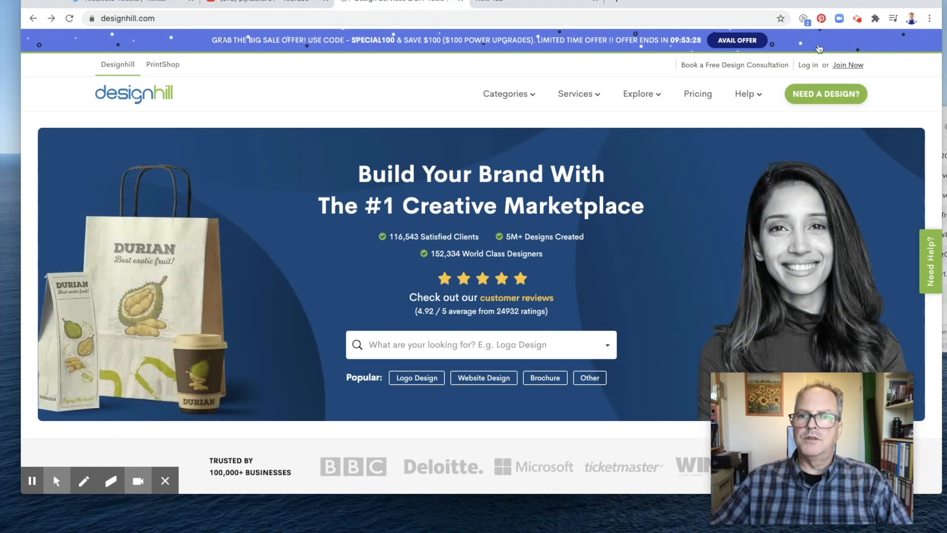
Step: Log in to the Designhill account and open the Studio dashboard
left_click(808, 64)
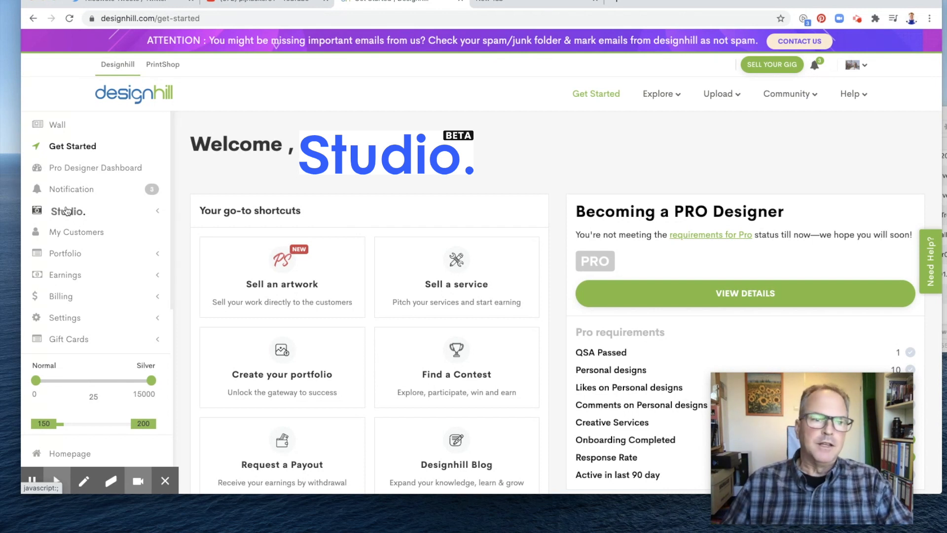
left_click(67, 211)
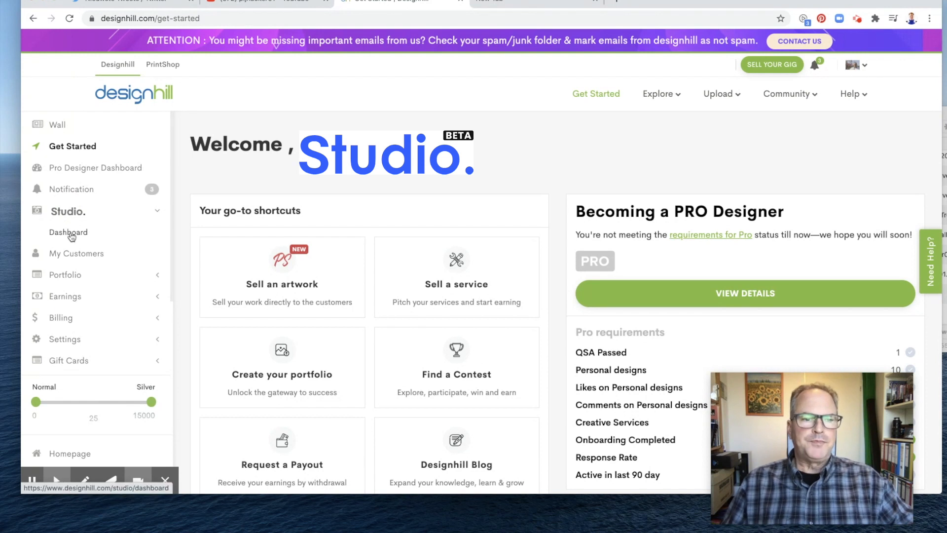
left_click(70, 233)
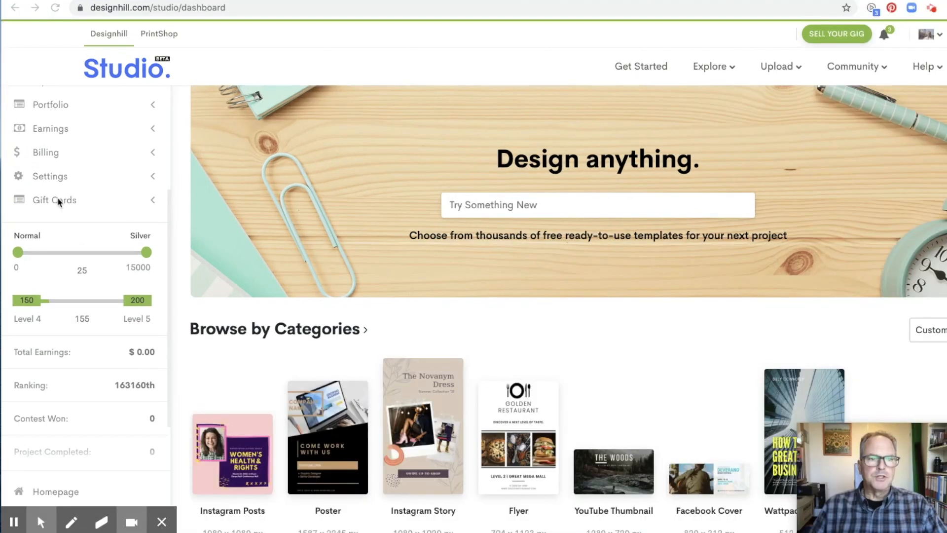
Step: Look through the Studio dashboard and examine the range of design categories and their template sizes
scroll(152, 245, "down", 5)
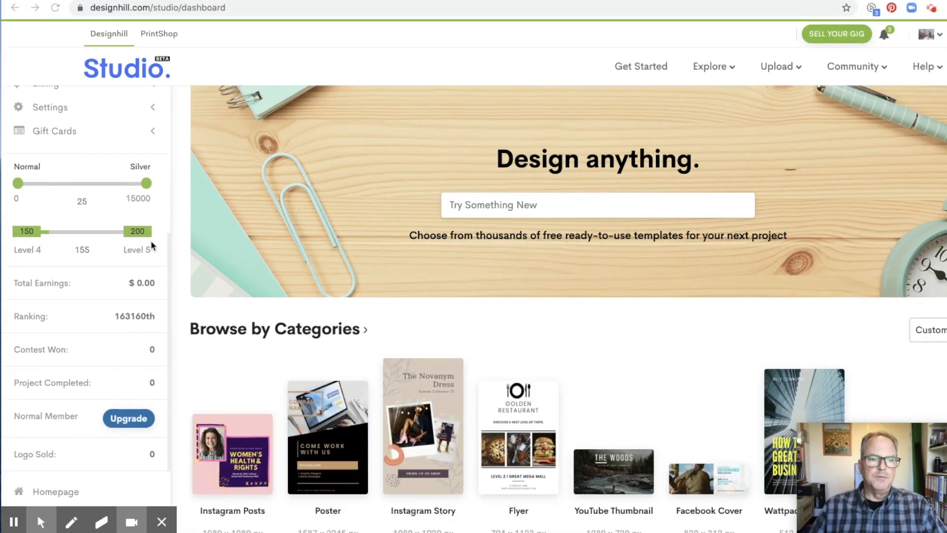
scroll(152, 245, "up", 5)
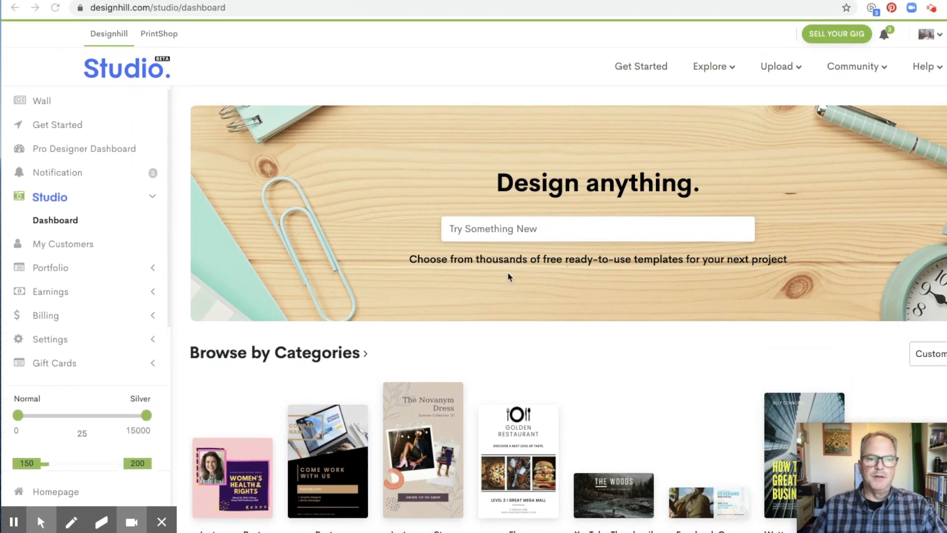
scroll(577, 259, "down", 3)
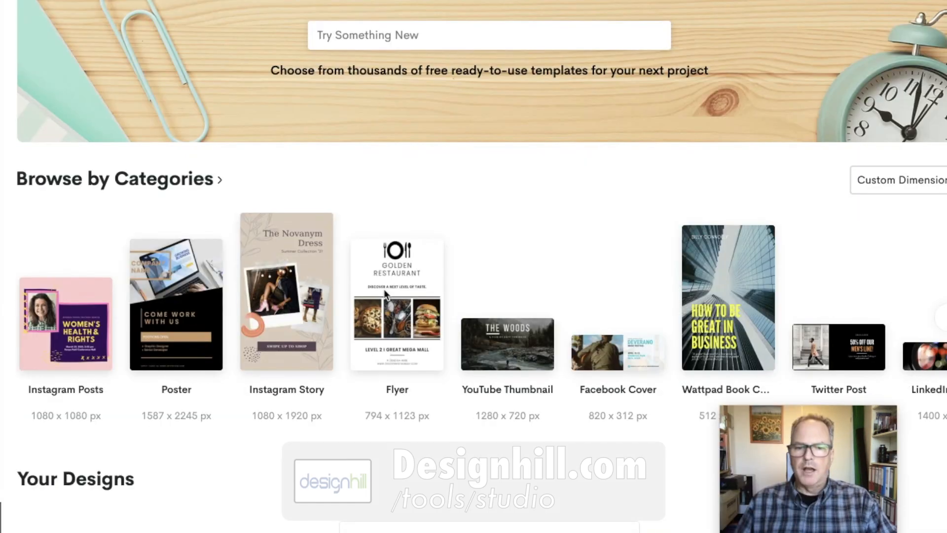
scroll(509, 326, "right", 10)
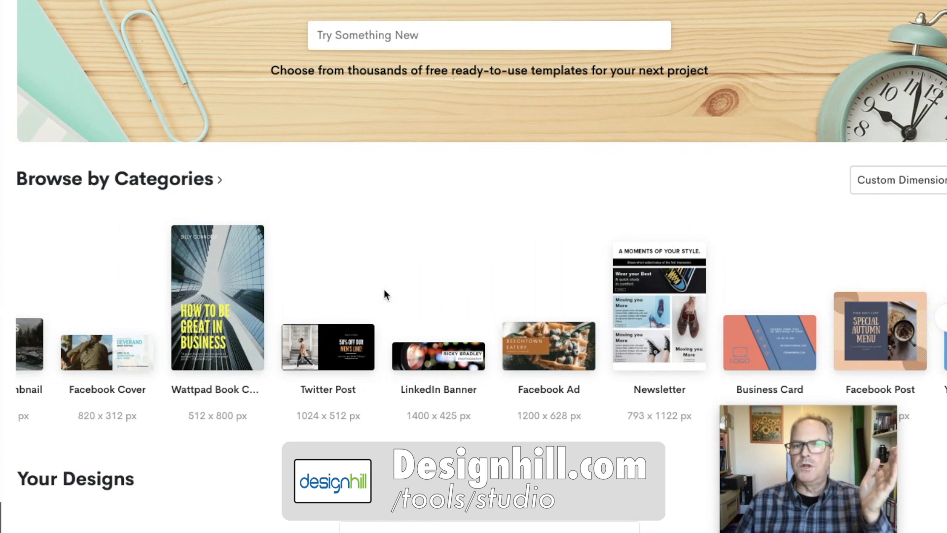
scroll(384, 289, "right", 10)
scroll(384, 290, "right", 6)
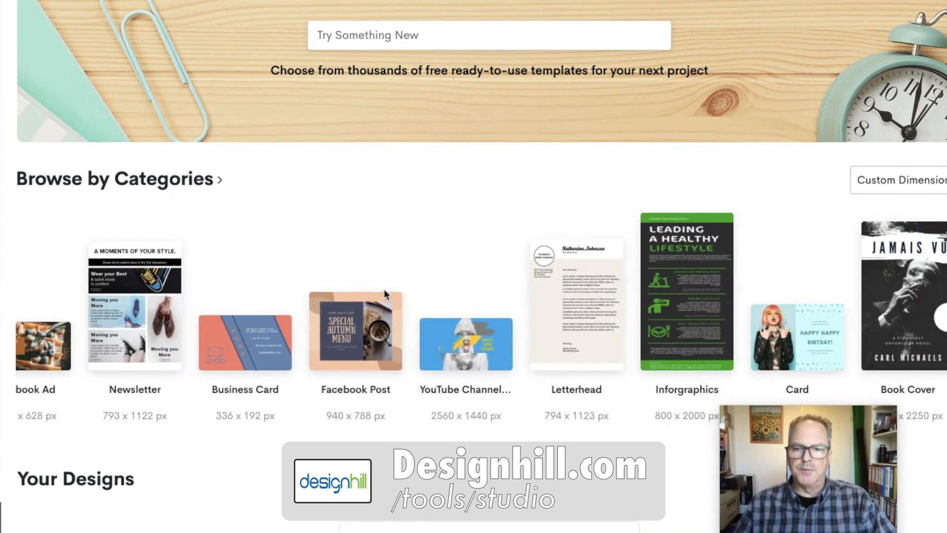
scroll(383, 289, "right", 14)
scroll(383, 289, "right", 18)
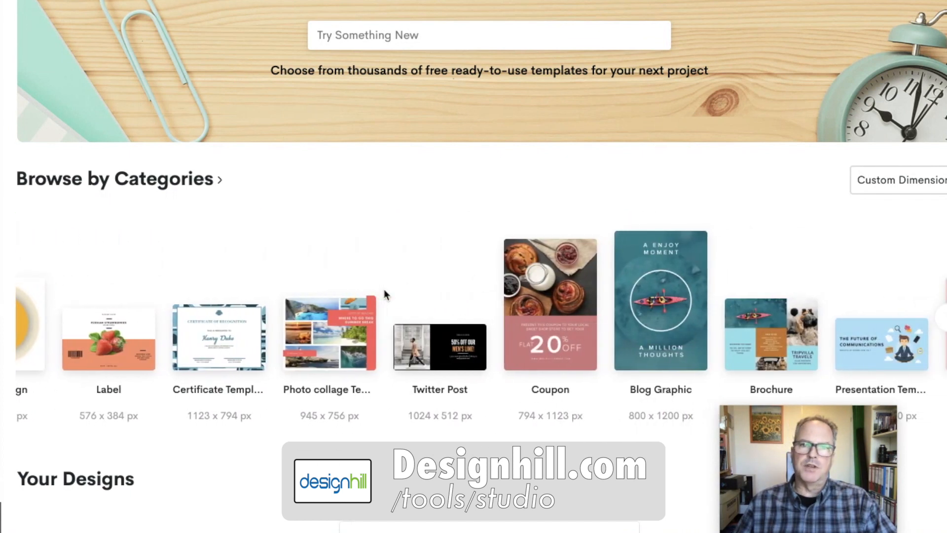
scroll(384, 290, "right", 10)
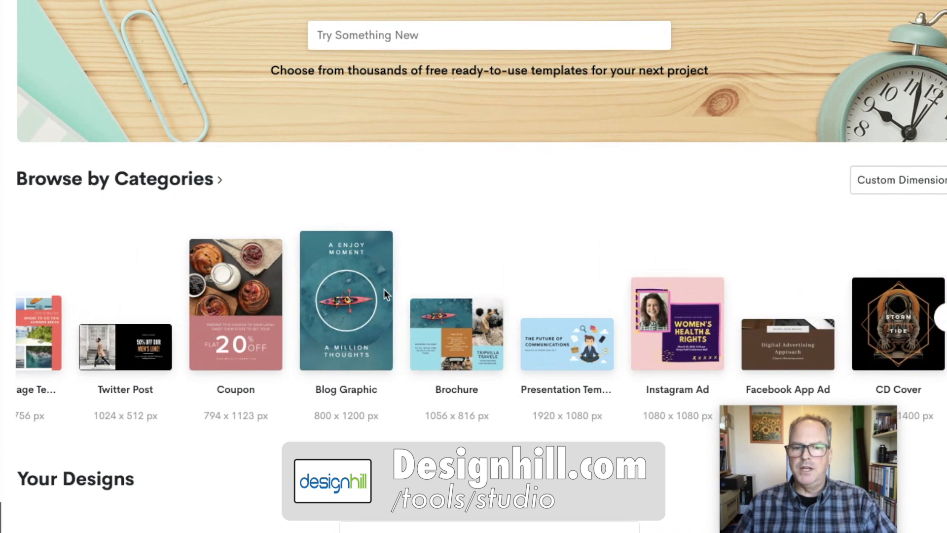
scroll(384, 295, "right", 20)
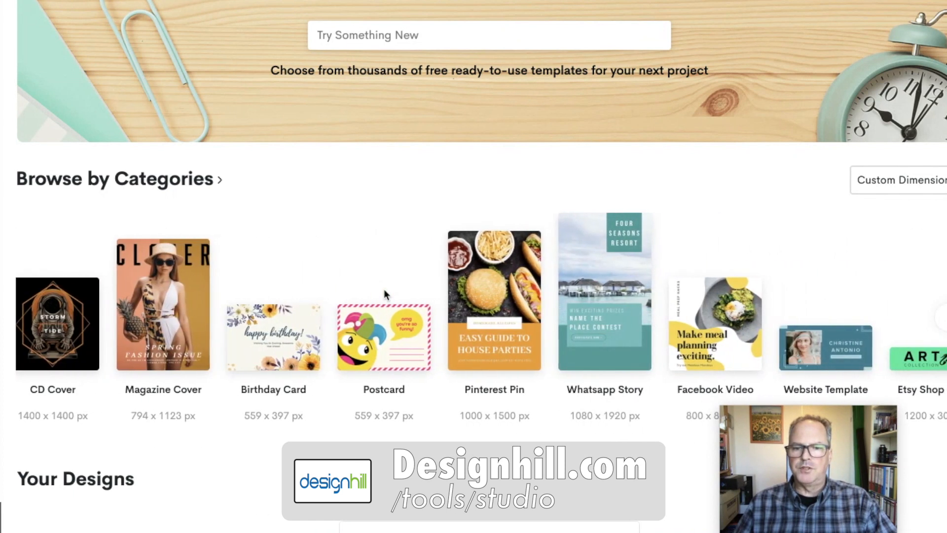
scroll(384, 289, "right", 9)
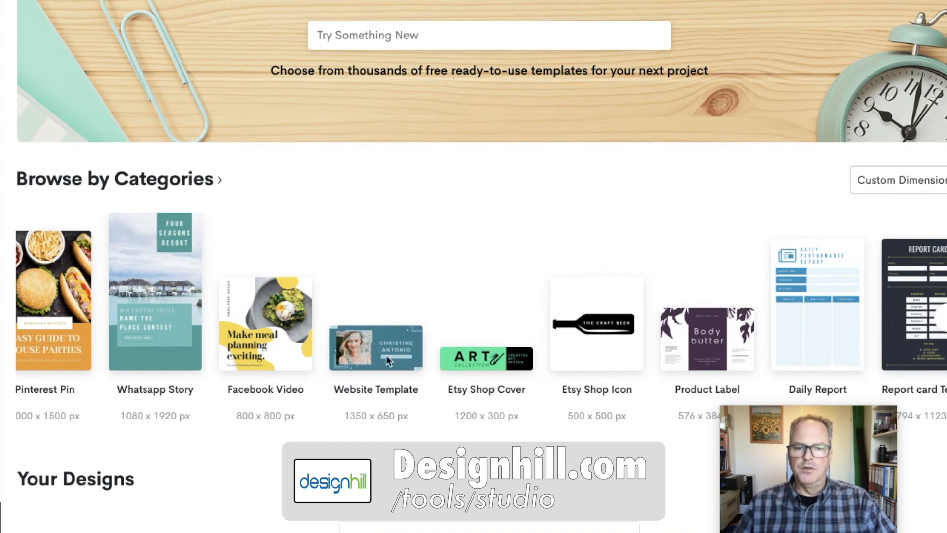
scroll(377, 355, "right", 18)
scroll(377, 357, "right", 14)
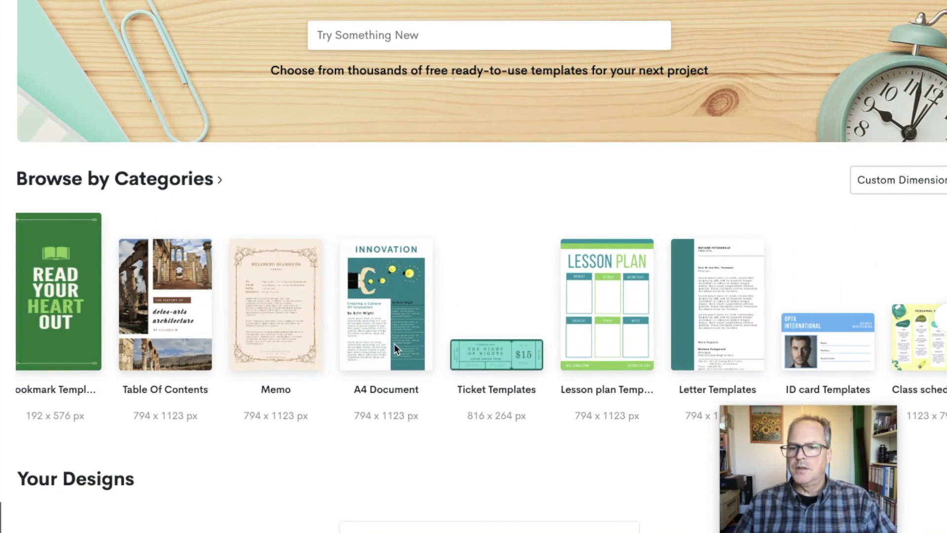
scroll(395, 344, "right", 20)
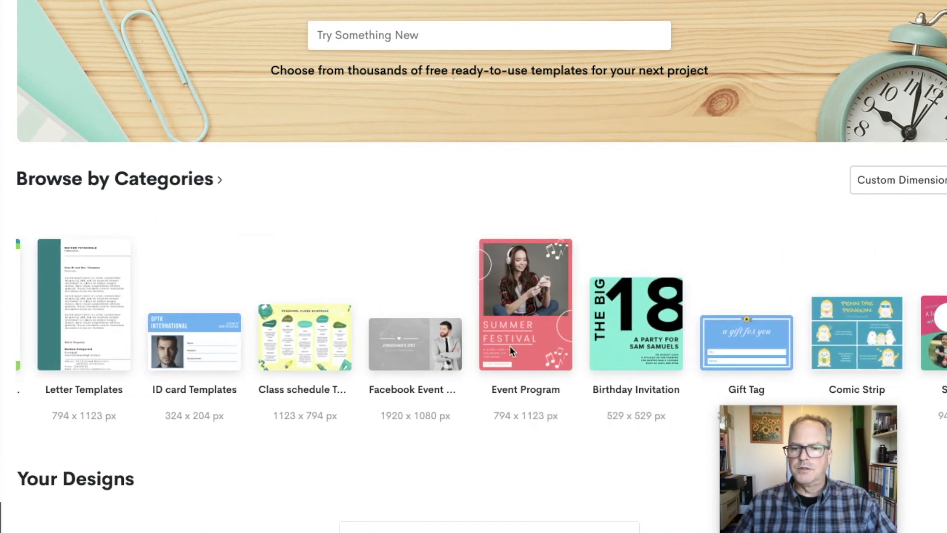
scroll(511, 351, "right", 14)
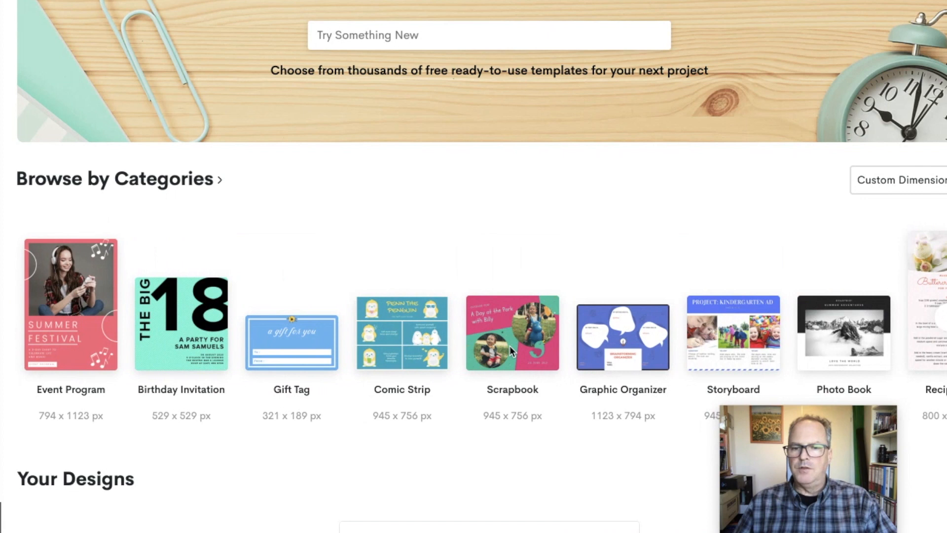
scroll(511, 351, "right", 6)
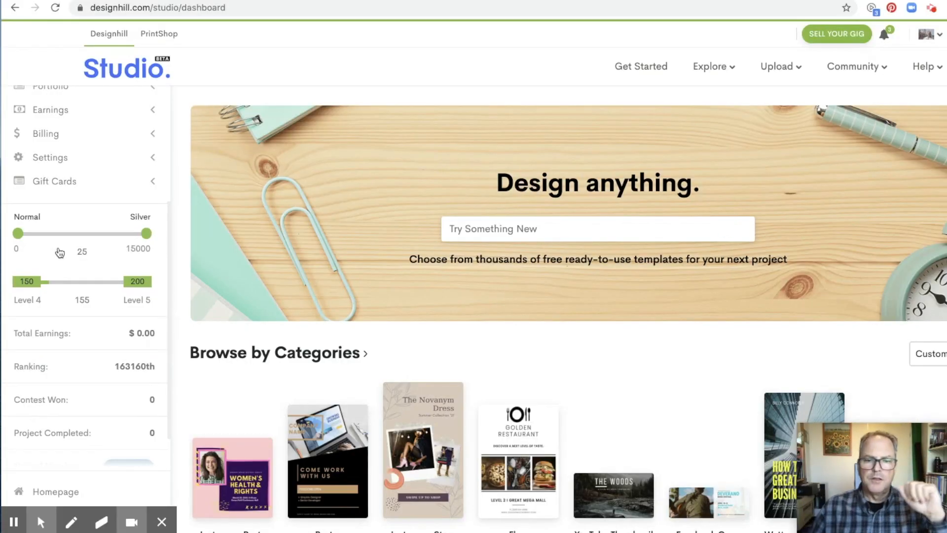
Step: Create a new 794 x 1123 px flyer design and apply the recently used Fall Fest template to it
scroll(506, 435, "down", 1)
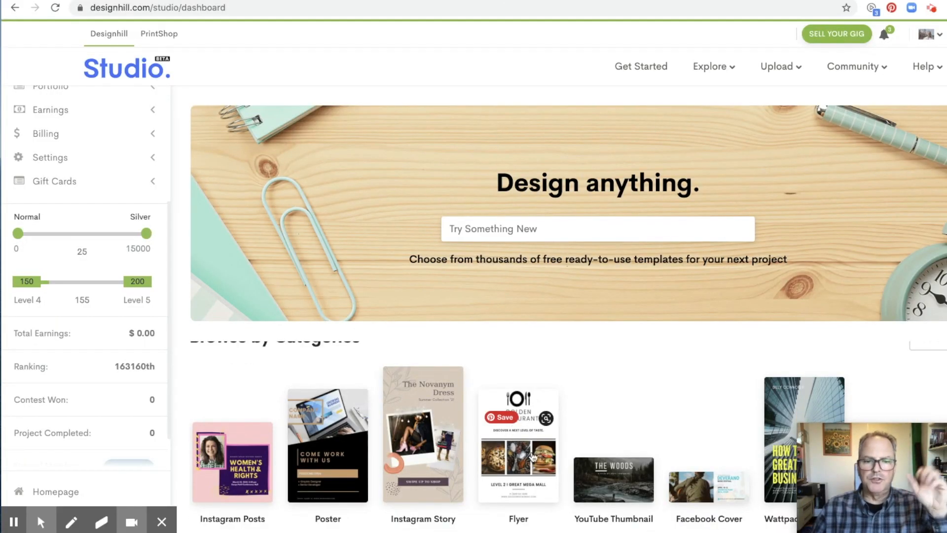
left_click(520, 458)
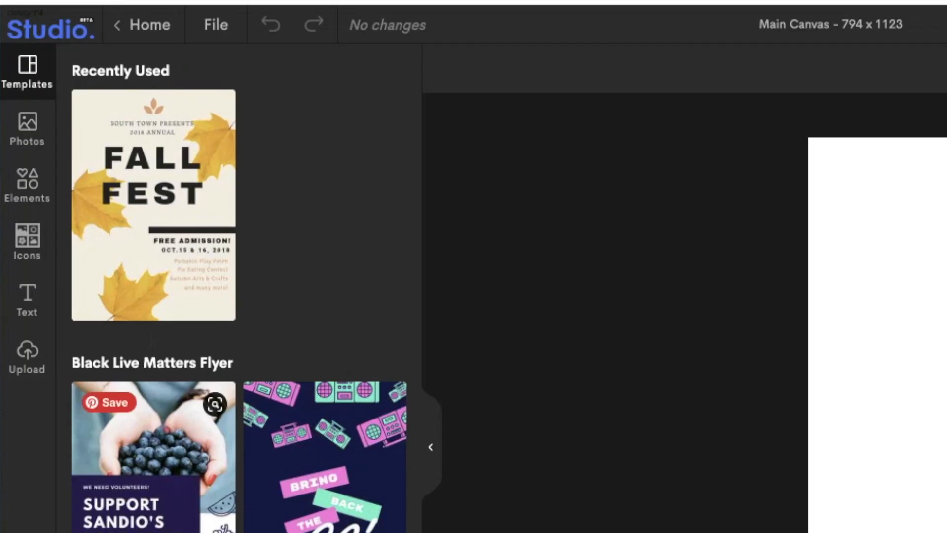
scroll(153, 444, "down", 10)
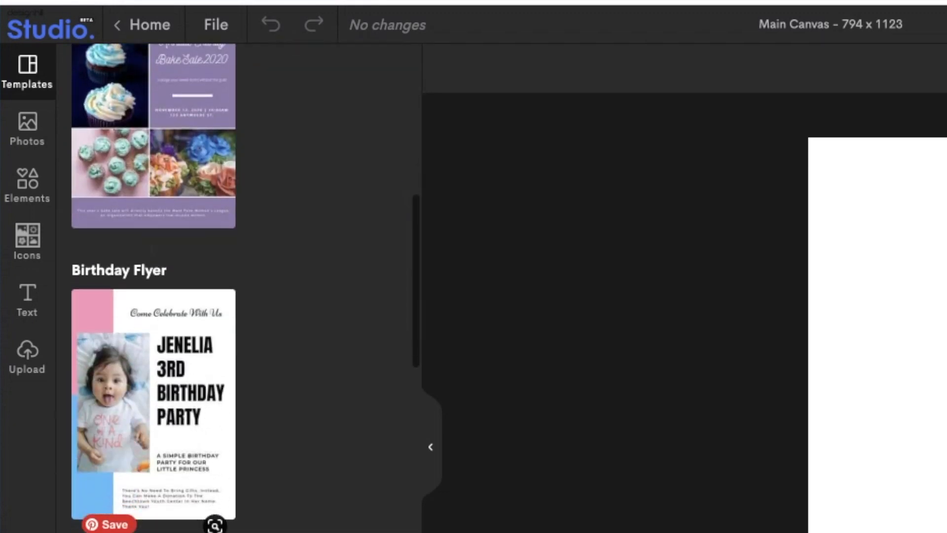
scroll(246, 288, "down", 18)
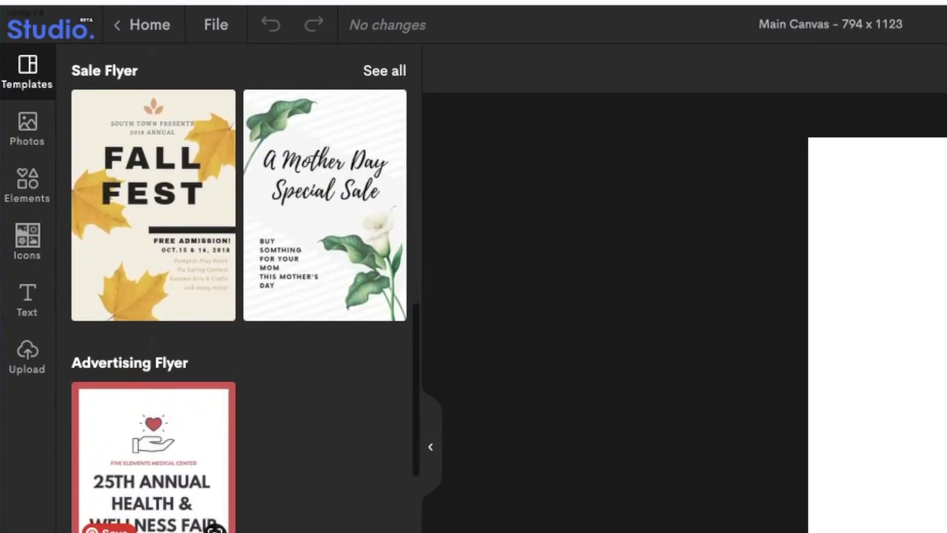
scroll(152, 296, "down", 18)
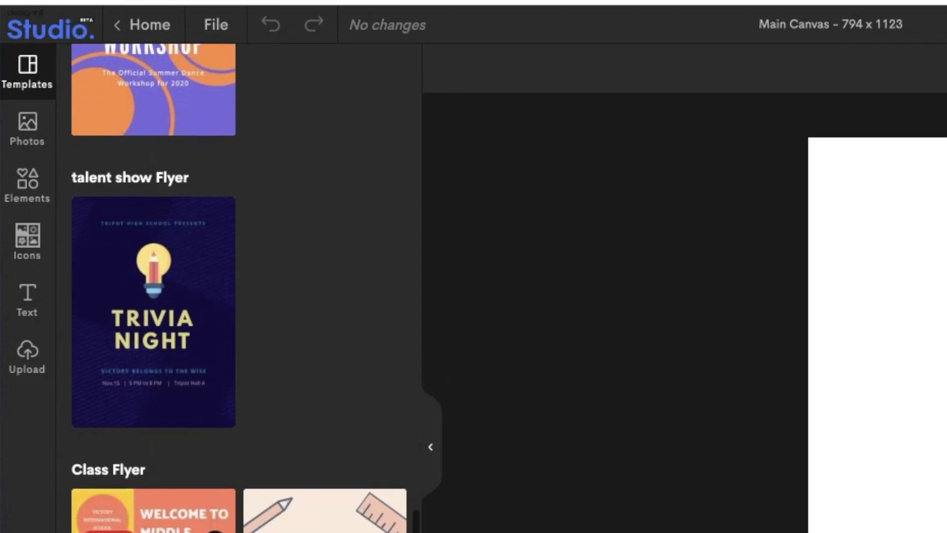
scroll(317, 339, "up", 1)
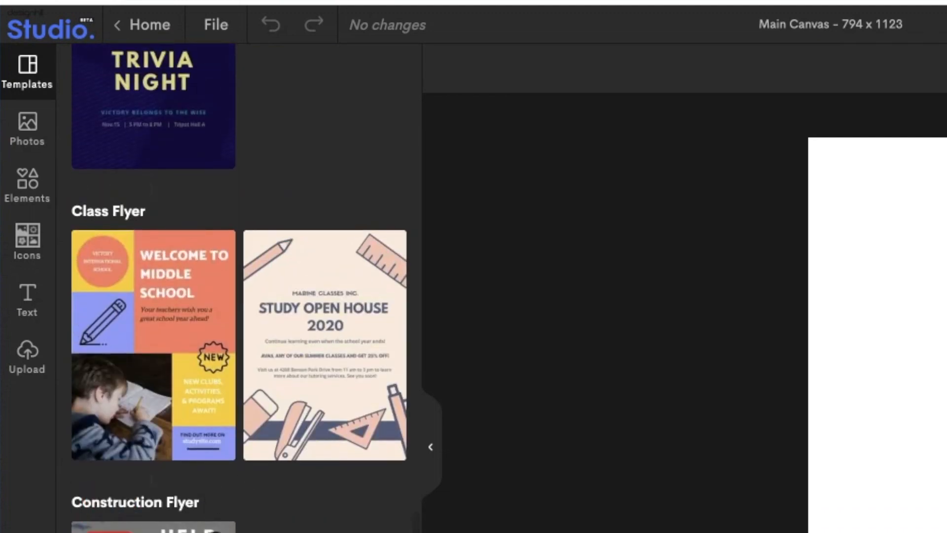
scroll(318, 339, "down", 6)
scroll(239, 288, "down", 5)
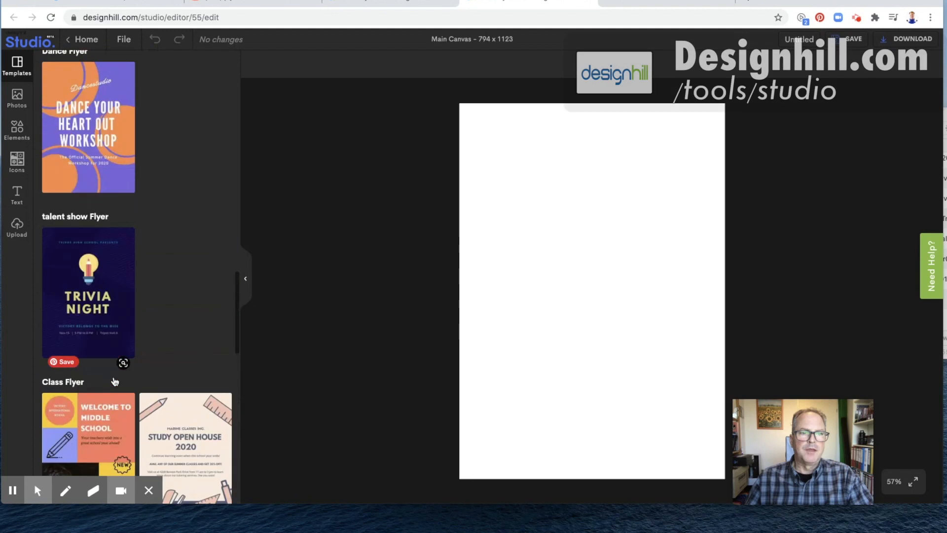
scroll(115, 382, "up", 15)
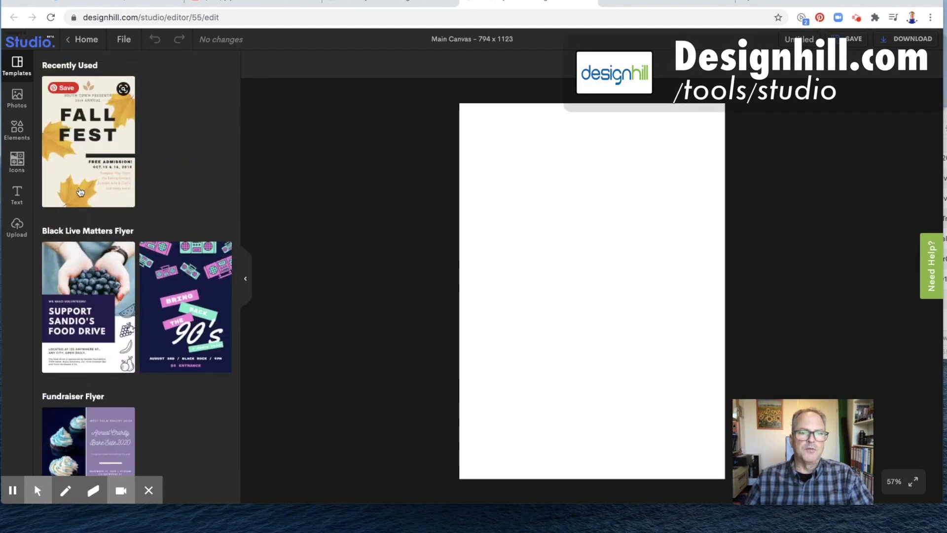
left_click(83, 123)
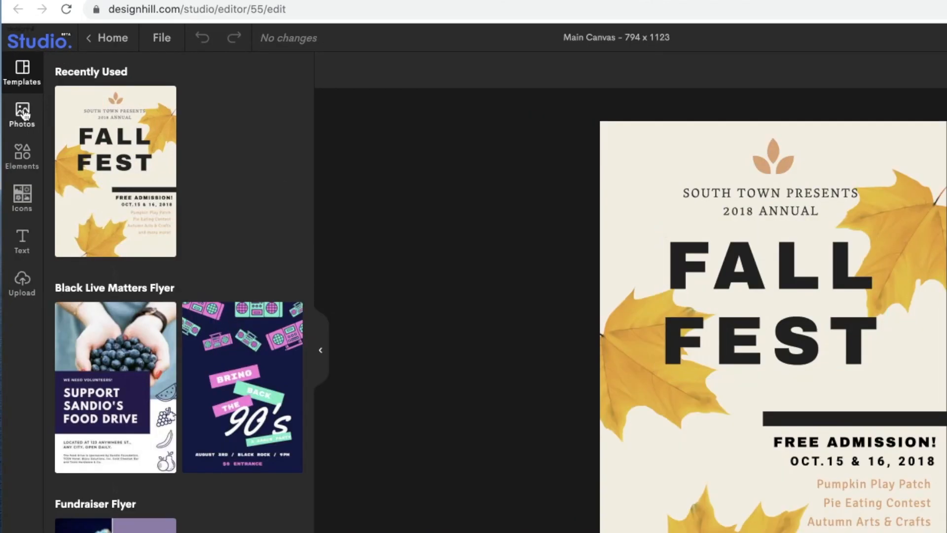
Step: View the stock photos available for the flyer
left_click(23, 113)
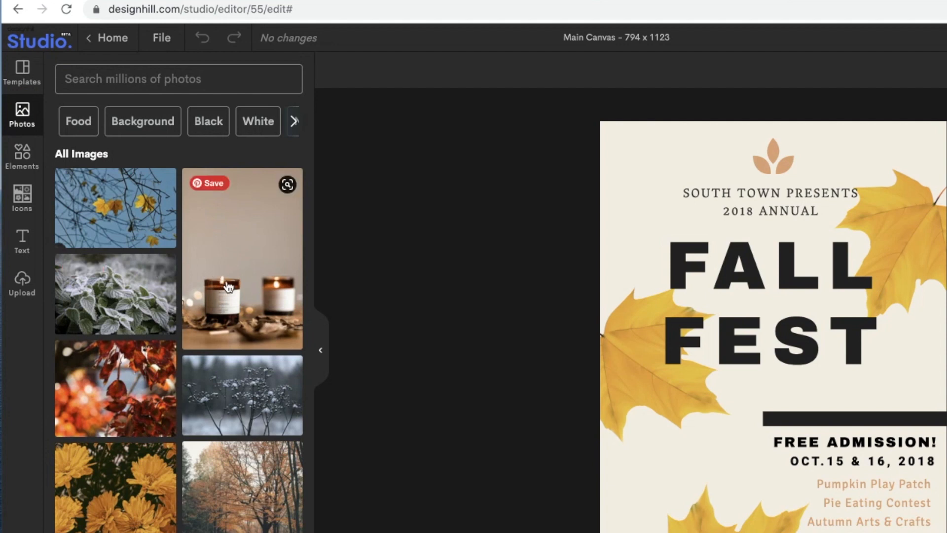
left_click(631, 130)
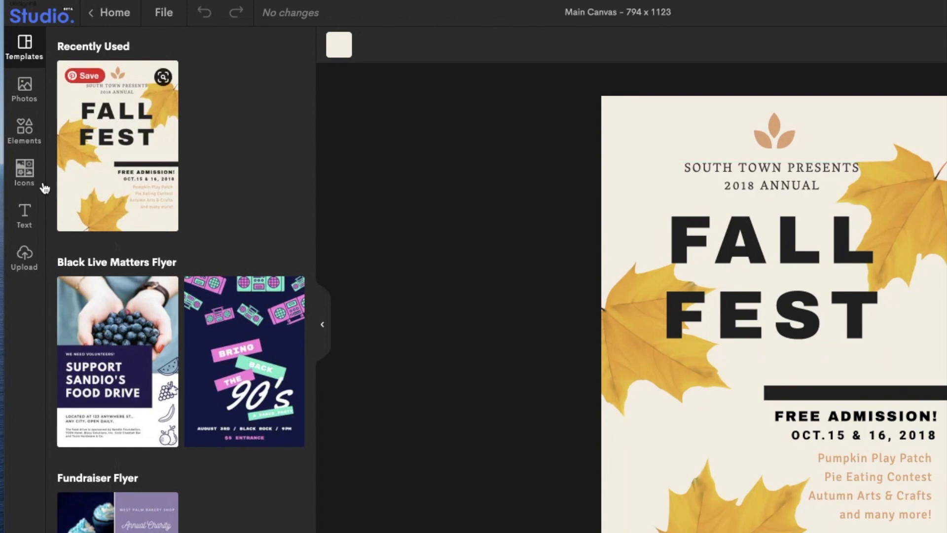
Step: Replace the "South Town Presents 2018 Annual" text above the title with "Welcome to"
left_click(781, 177)
left_click_drag(688, 170, 886, 183)
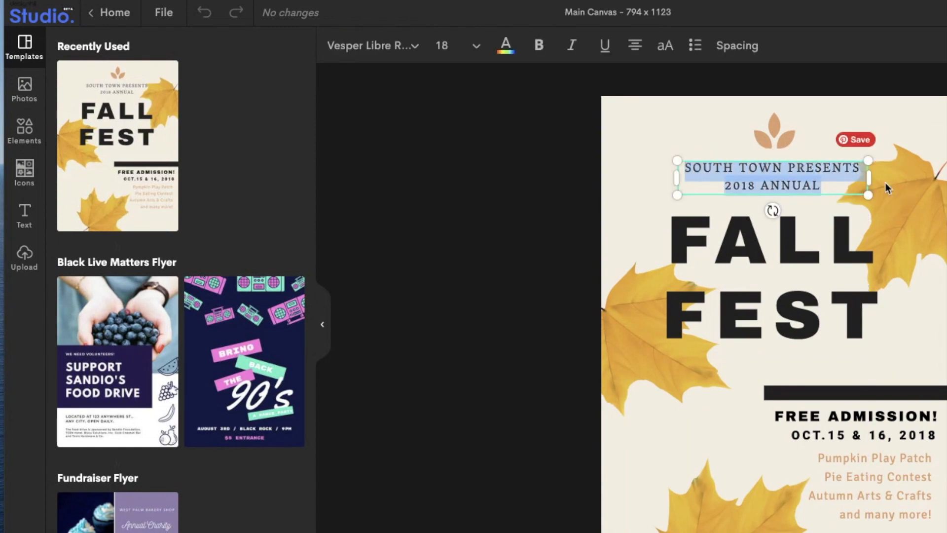
type("Welcome to")
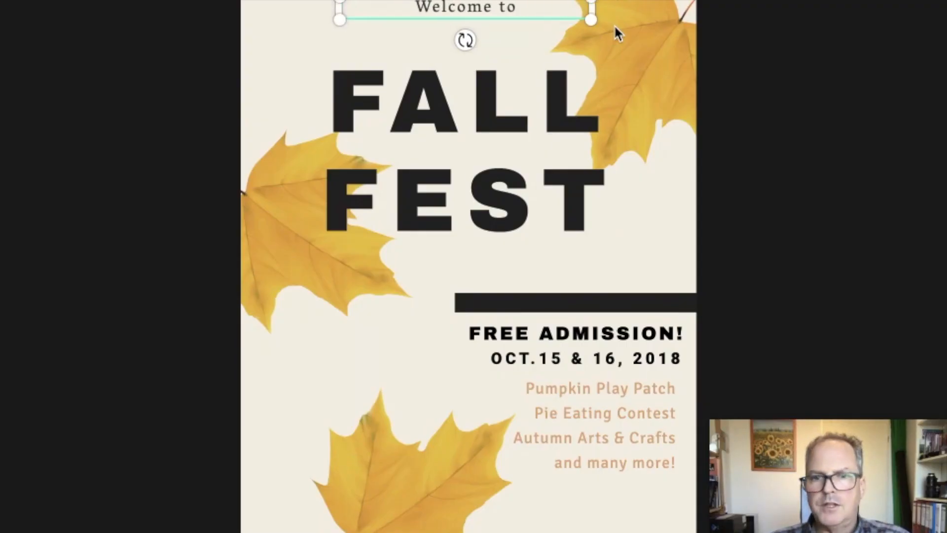
Step: Replace the word "FEST" in the flyer's large title with "2020"
left_click(483, 105)
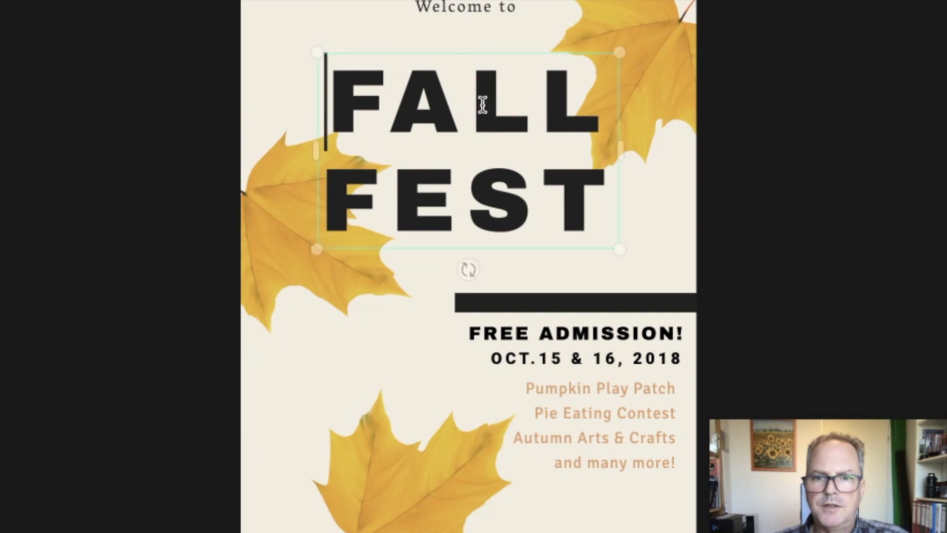
left_click_drag(330, 199, 684, 183)
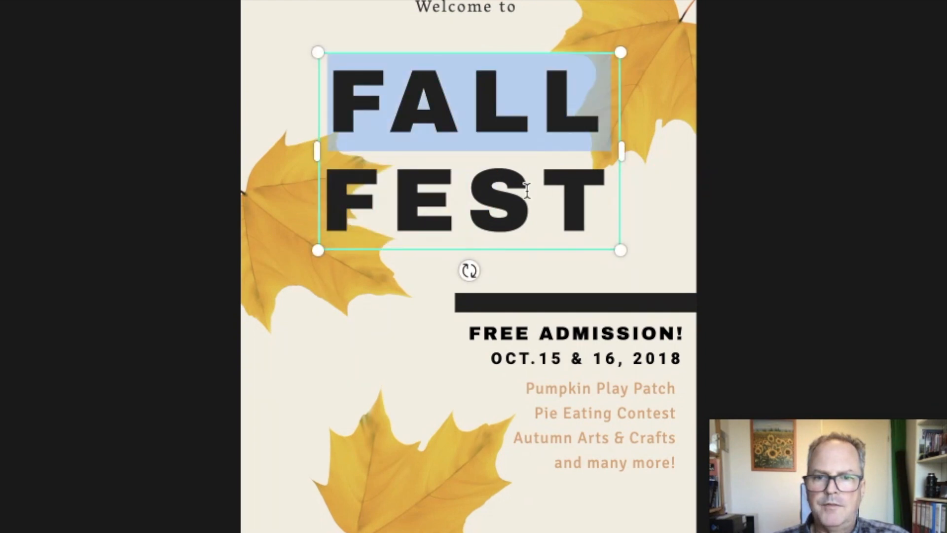
double_click(519, 192)
type("2020")
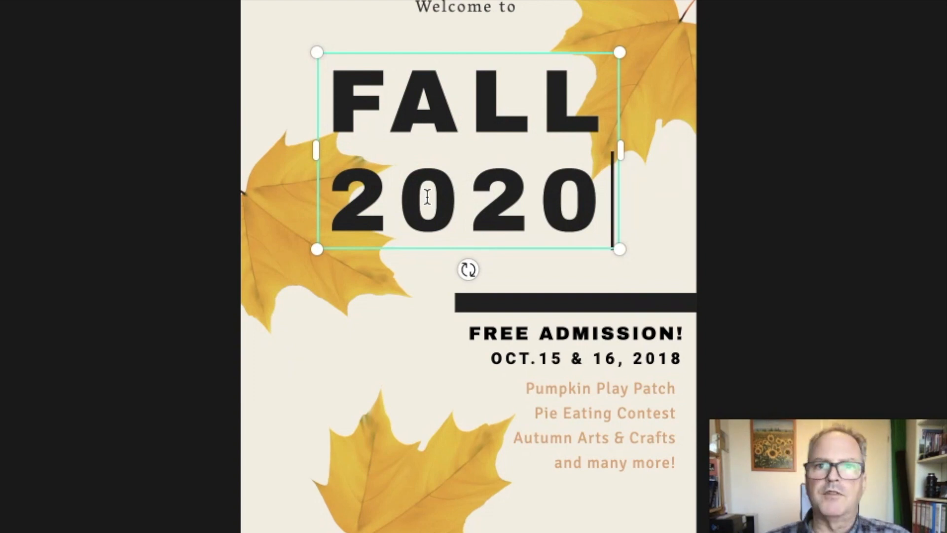
Step: Change the admission line to "Planken Wambuis" and the date to "October 2020", aligning the date's right end with the line above
left_click(553, 337)
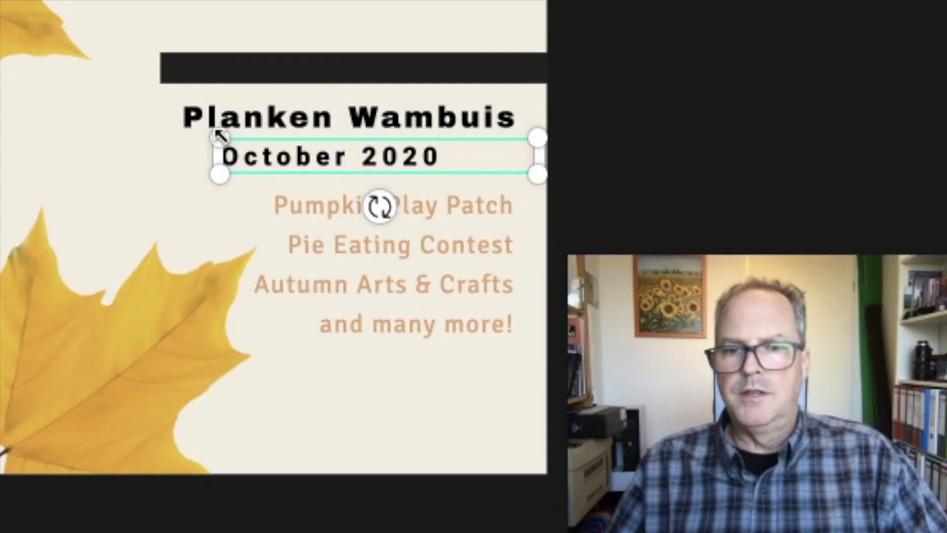
mouse_move(221, 136)
left_mouse_down()
mouse_move(339, 152)
mouse_move(321, 133)
mouse_move(221, 123)
left_mouse_up()
mouse_move(535, 171)
left_mouse_down()
mouse_move(503, 161)
mouse_move(537, 172)
left_mouse_up()
left_click_drag(275, 158, 349, 157)
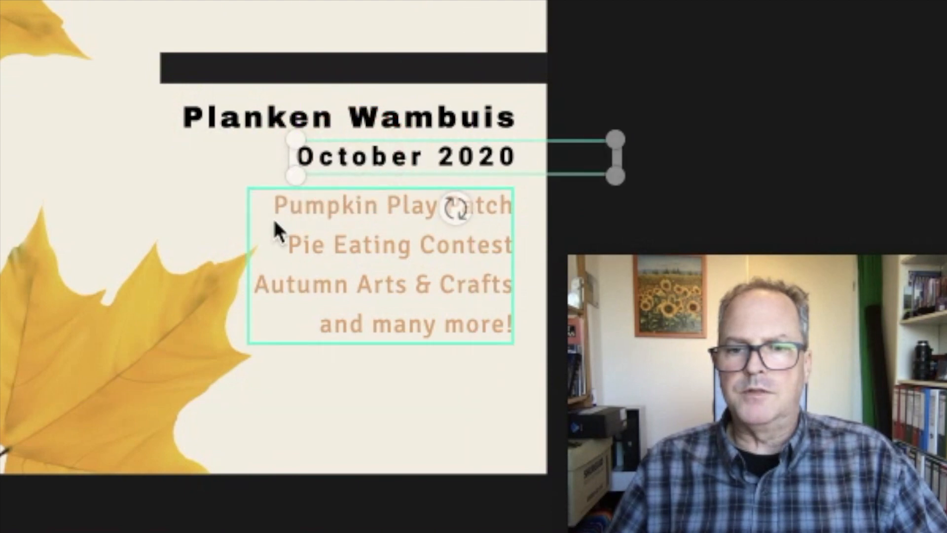
Step: Replace the list of festival activities under the date with the two lines "YouTube.com/Pijnacker01" and "Pijnacker01.nl"
left_click(325, 220)
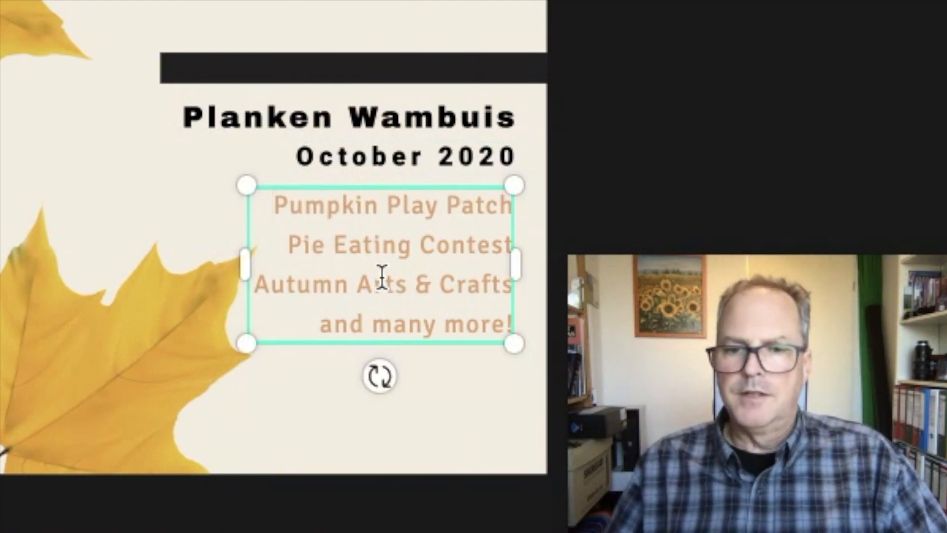
key("ctrl+a")
type("P")
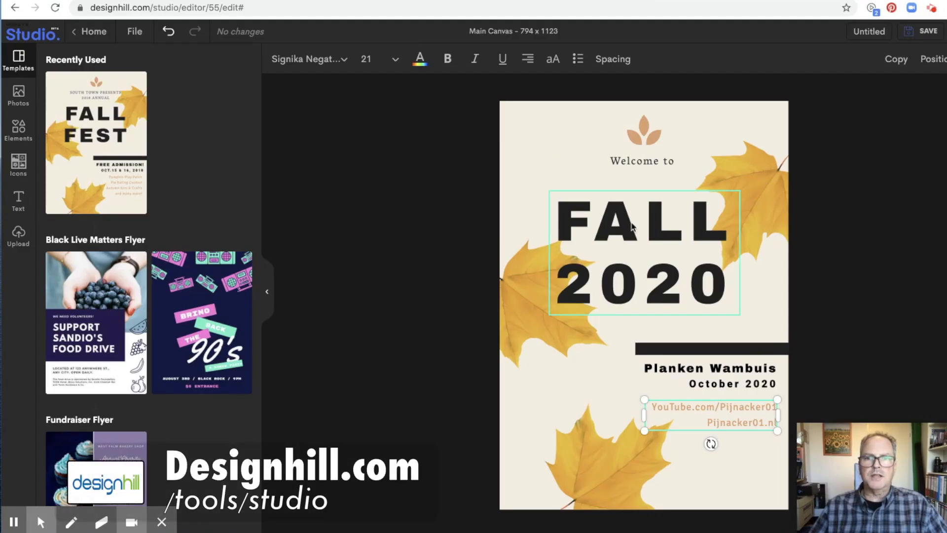
Step: Shift the upper-right and bottom maple leaves slightly upward and remove the small leaf logo above "Welcome to"
left_click(743, 174)
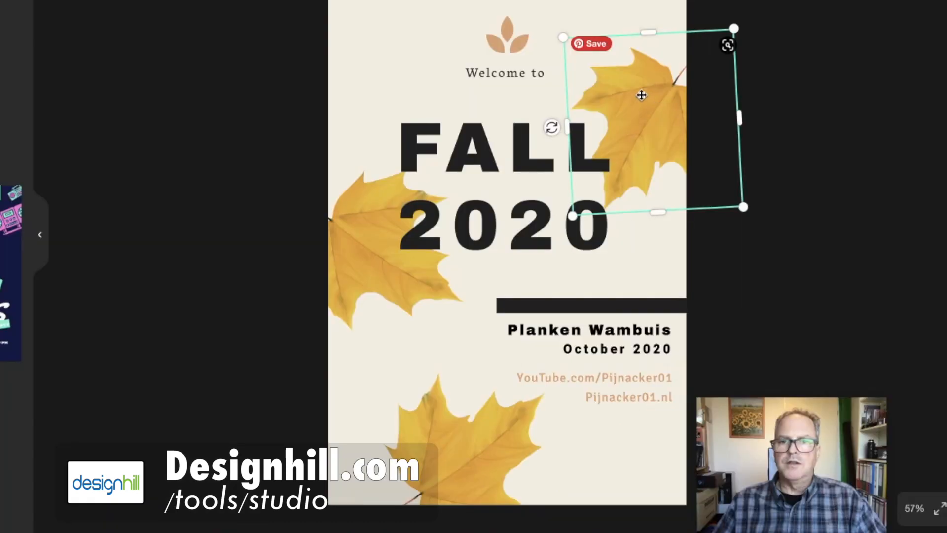
mouse_move(637, 101)
left_mouse_down()
mouse_move(637, 78)
mouse_move(632, 92)
left_mouse_up()
left_click(430, 422)
left_click(506, 41)
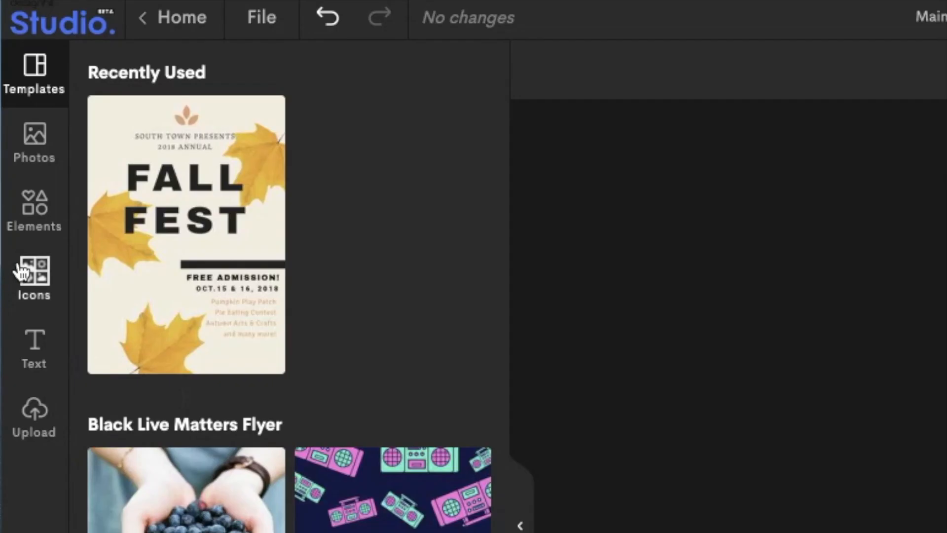
Step: Search the icons for "youtube", add the red YouTube icon and shrink it beside the "Pijnacker01.nl" line
left_click(22, 271)
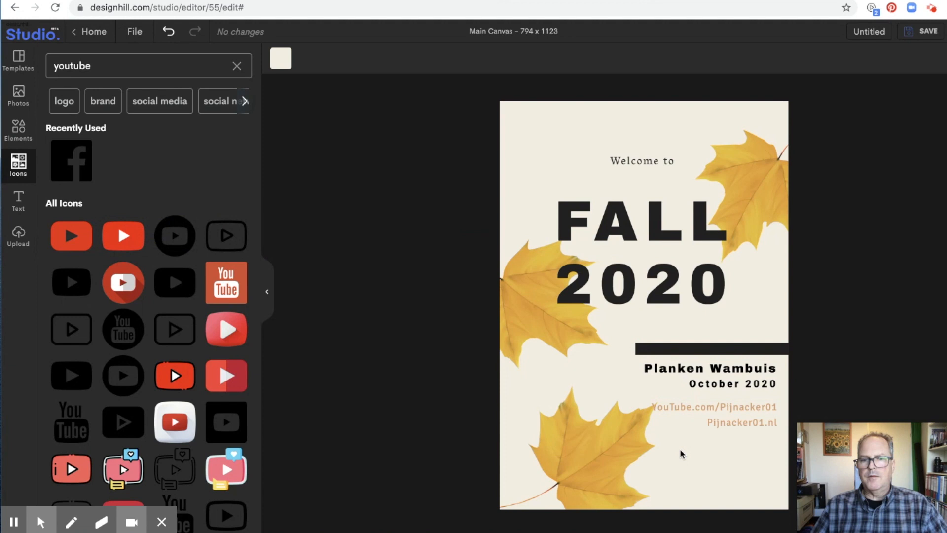
left_click(61, 232)
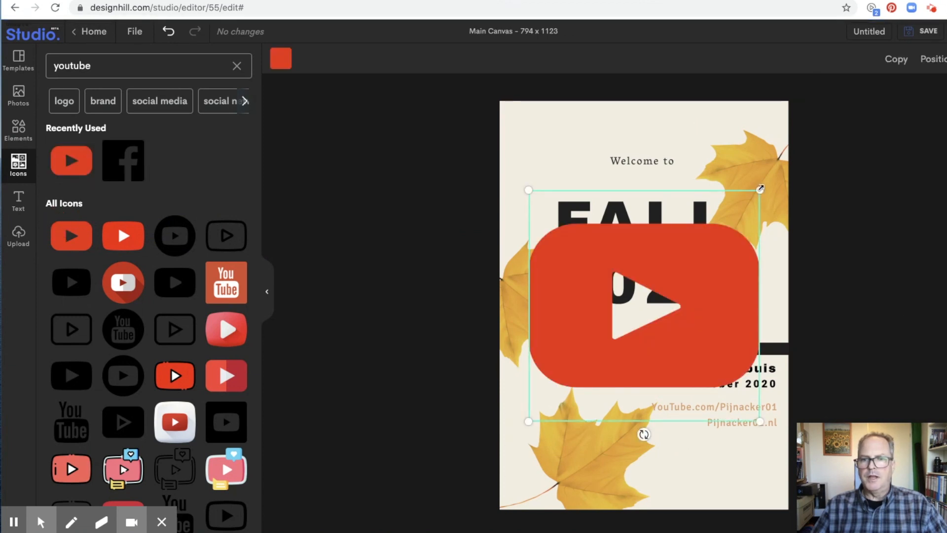
left_click_drag(760, 189, 558, 321)
left_click_drag(549, 402, 671, 424)
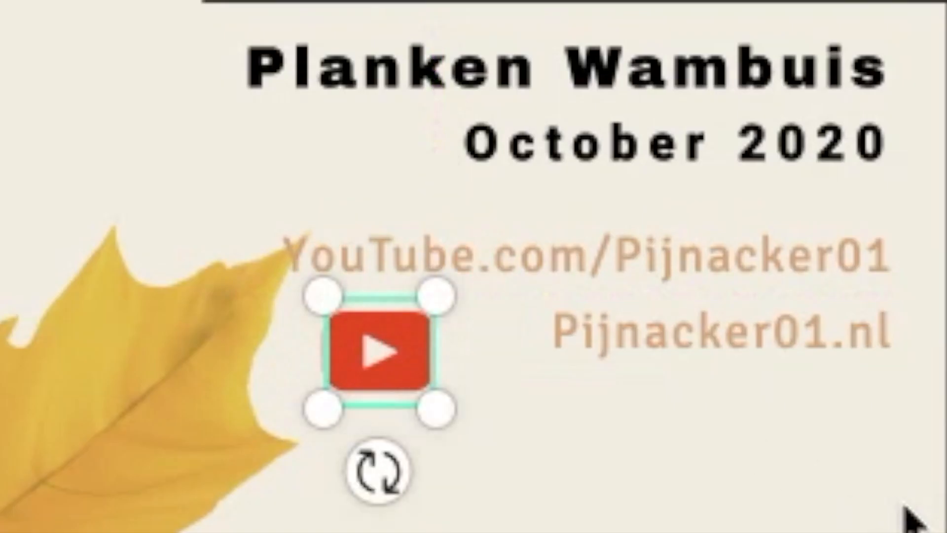
Step: Nudge the YouTube icon up and to the right so it lines up with the "Pijnacker01.nl" text
key("Up")
key("Up")
key("Up")
key("Left")
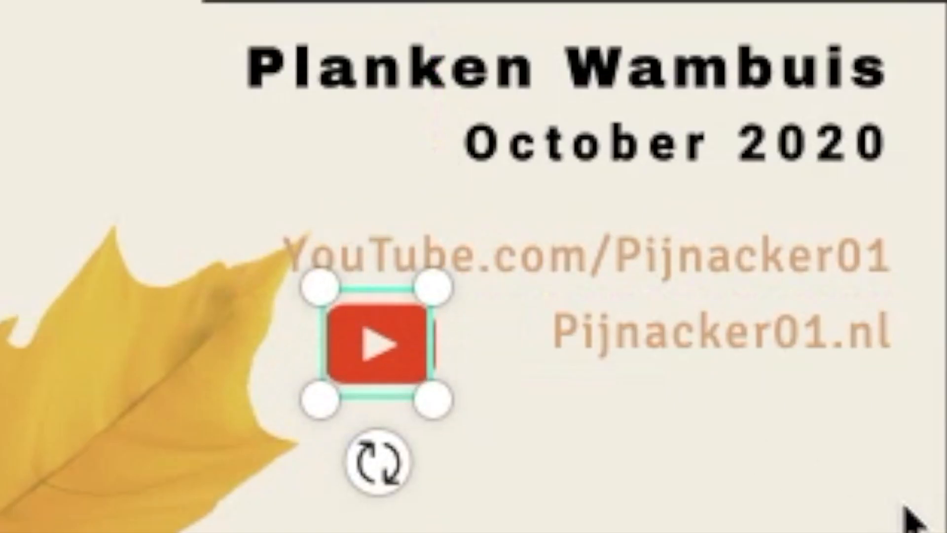
key("Up")
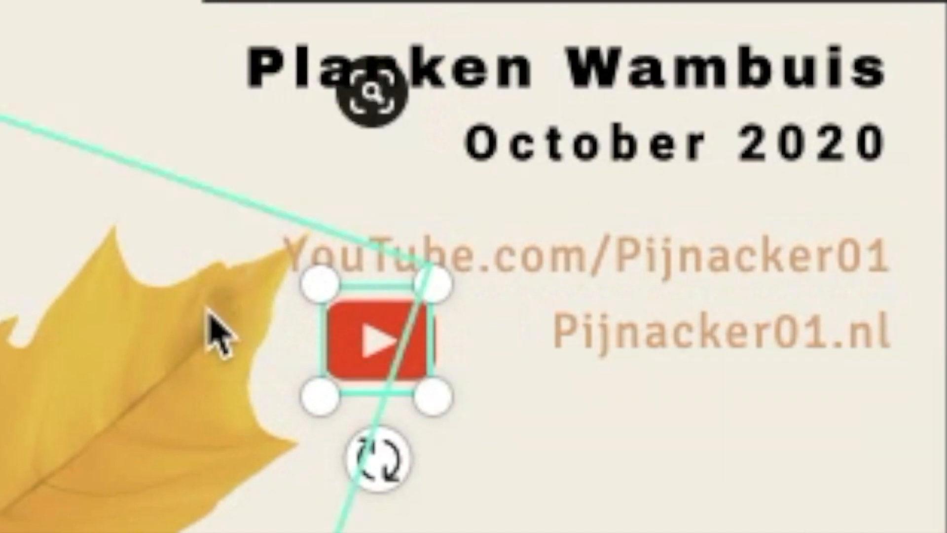
key("Right")
key("Right")
key("Right")
key("Right")
key("Right")
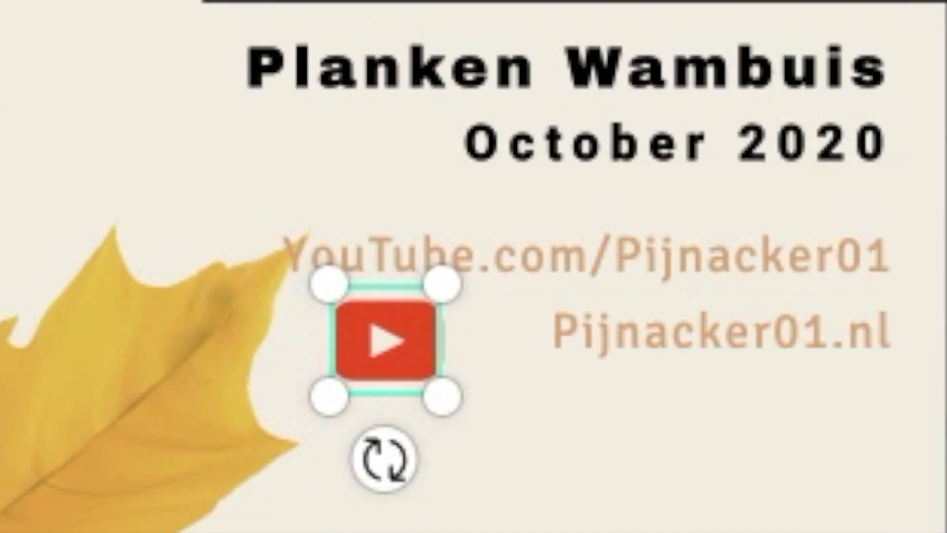
key("Right")
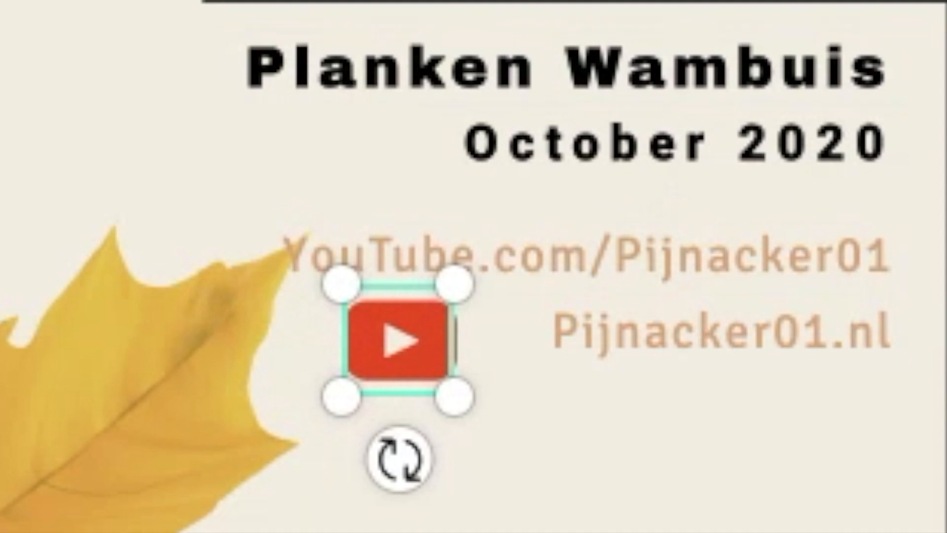
key("Escape")
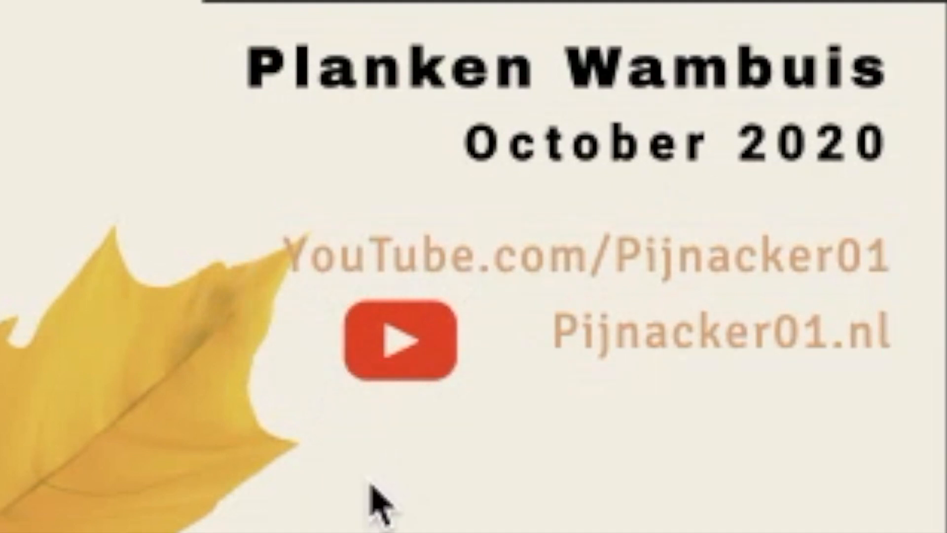
Step: Try out the outlined arrow shape at a reduced size over the bottom leaf and remove it again
left_click(425, 318)
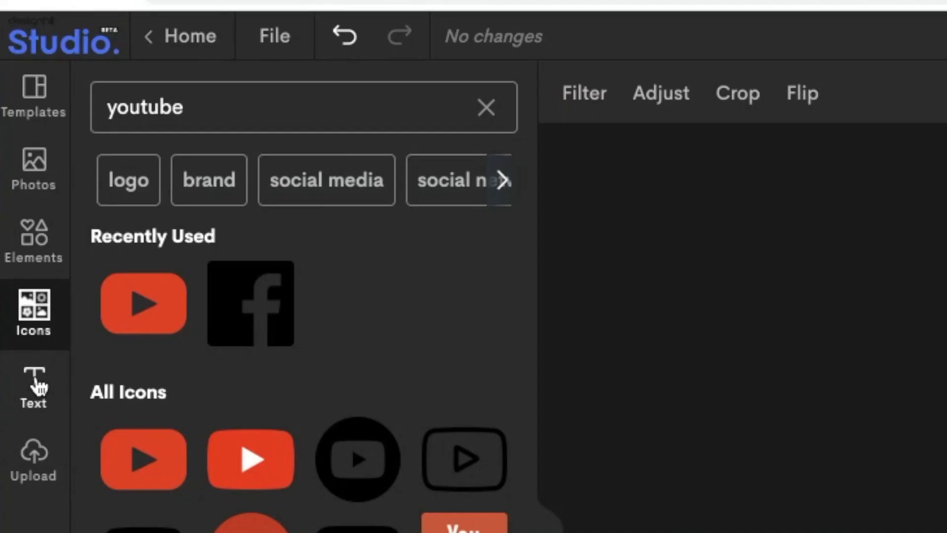
left_click(36, 241)
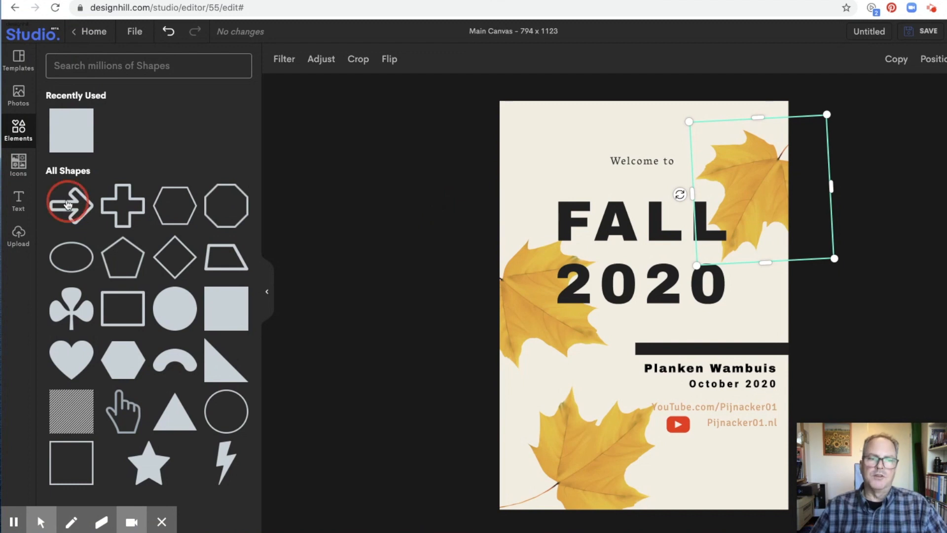
left_click(71, 205)
left_click_drag(760, 190, 613, 416)
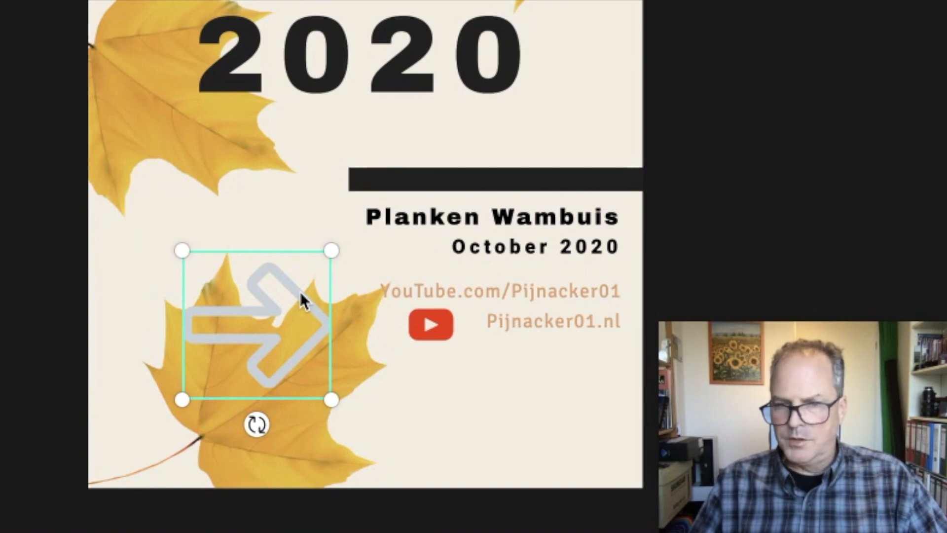
key("Delete")
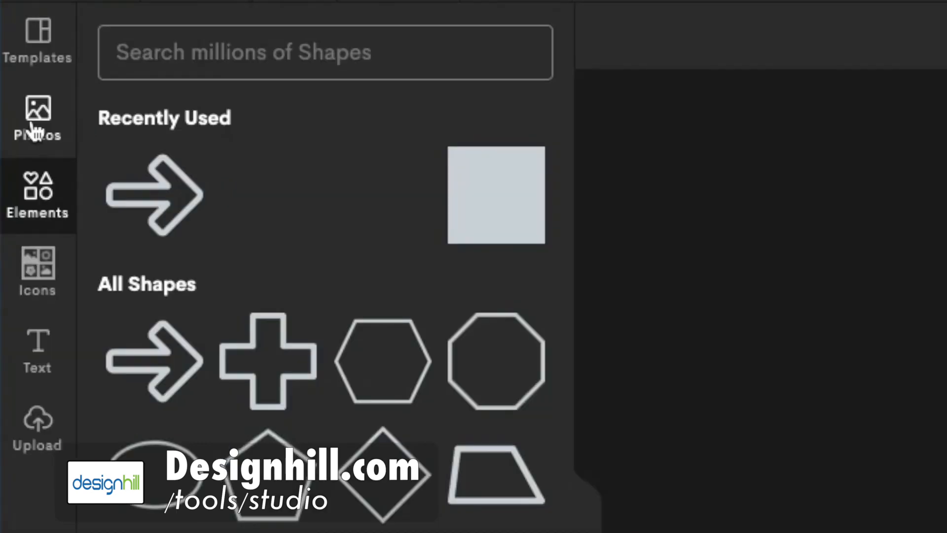
Step: Try out the stock photo of yellow leaves against a blue sky on the flyer and delete it
left_click(34, 129)
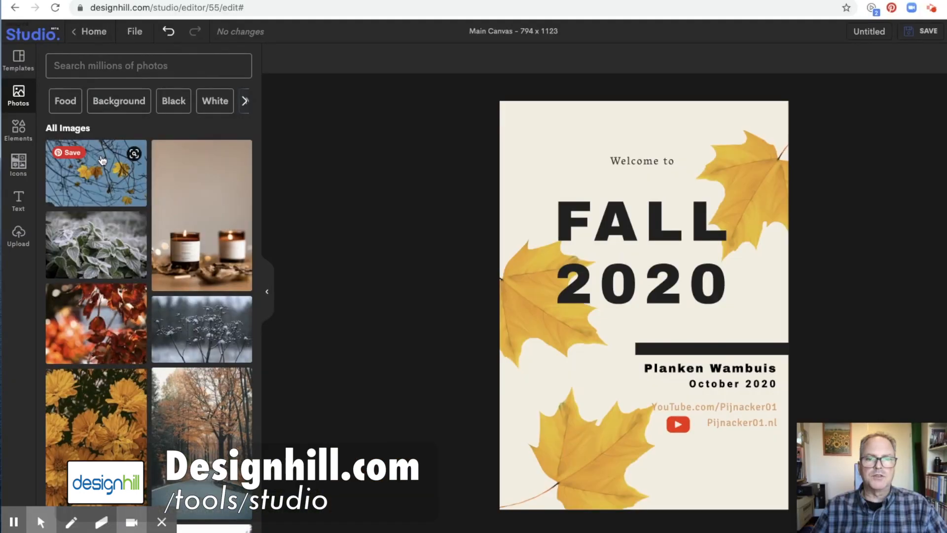
left_click(222, 252)
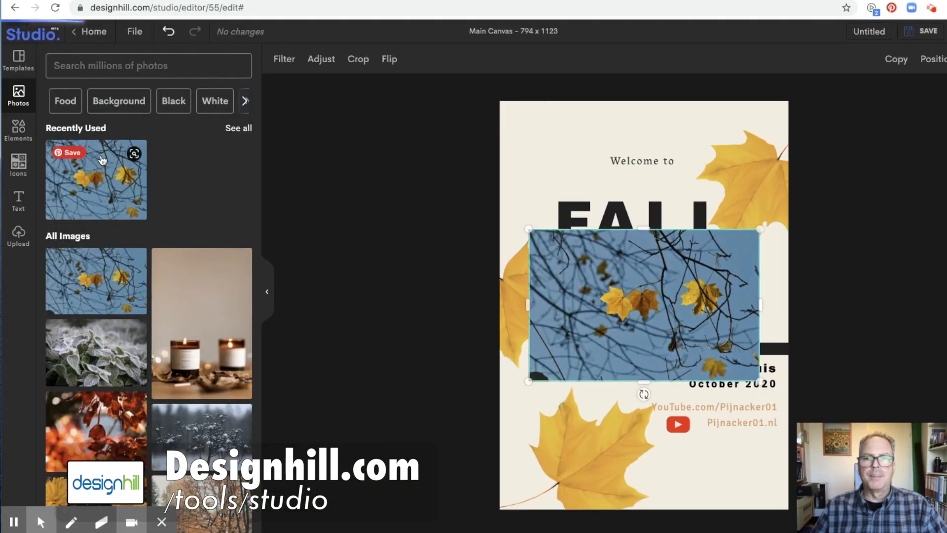
left_click_drag(680, 296, 622, 313)
key("Delete")
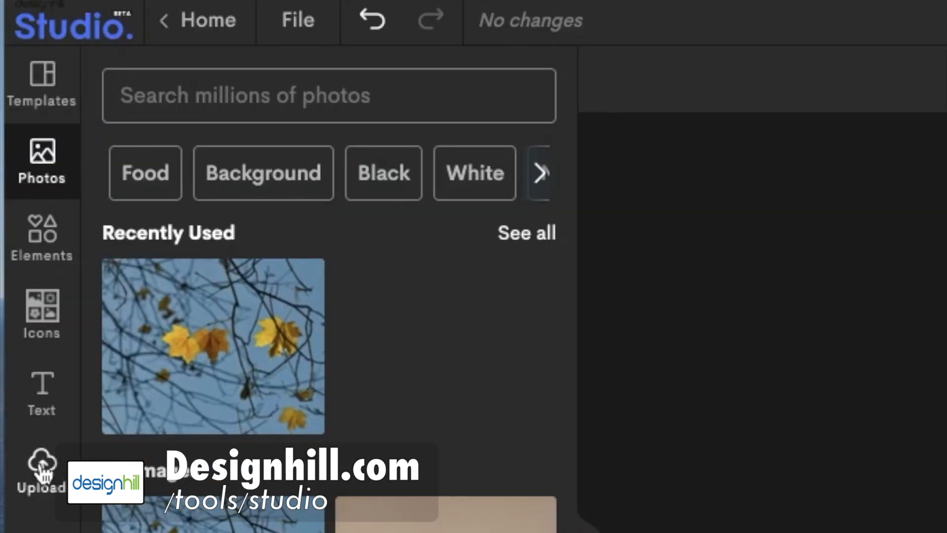
Step: Add the uploaded photo of mushrooms on a log and enlarge it to cover the whole page
left_click(18, 234)
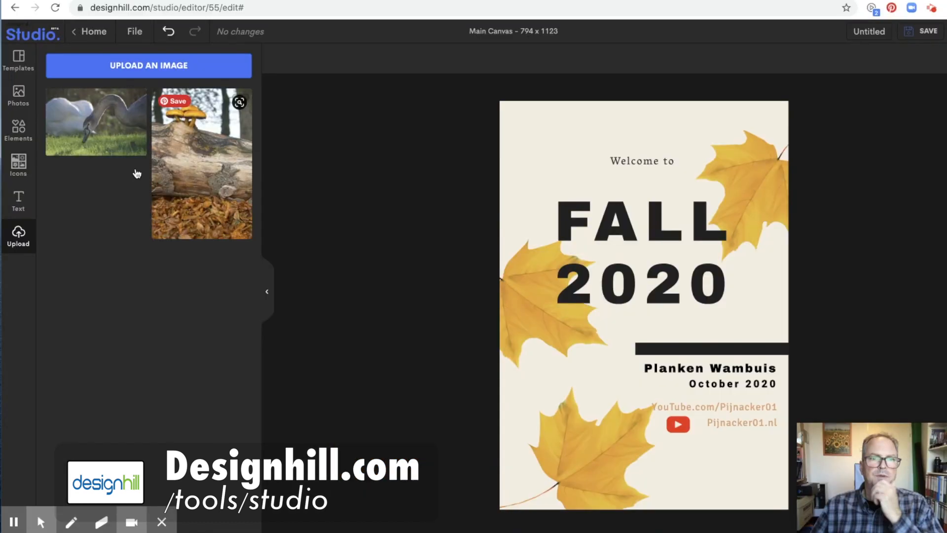
left_click(196, 149)
left_click_drag(529, 132, 496, 110)
left_click_drag(758, 478, 791, 501)
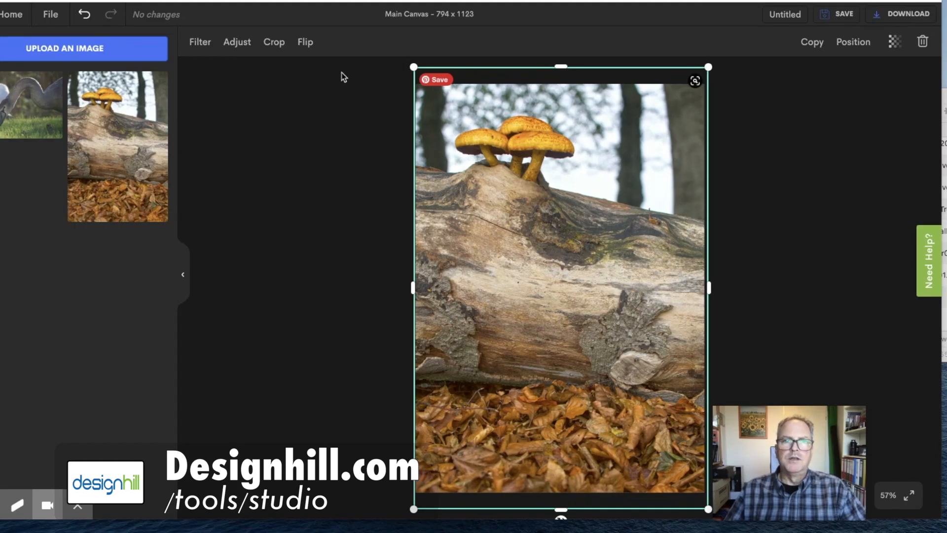
Step: Send the mushroom photo to the back so it lies behind the flyer's text and leaves
left_click(652, 144)
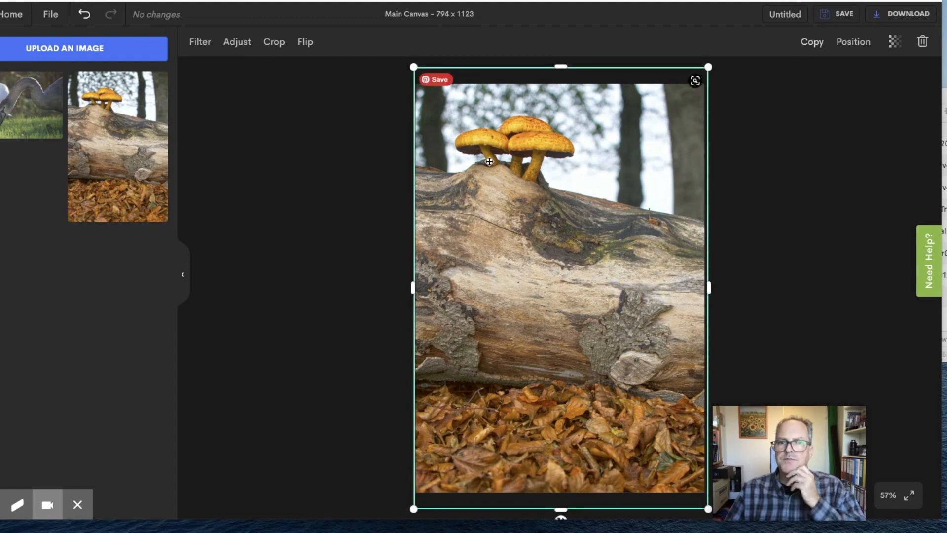
left_click(846, 44)
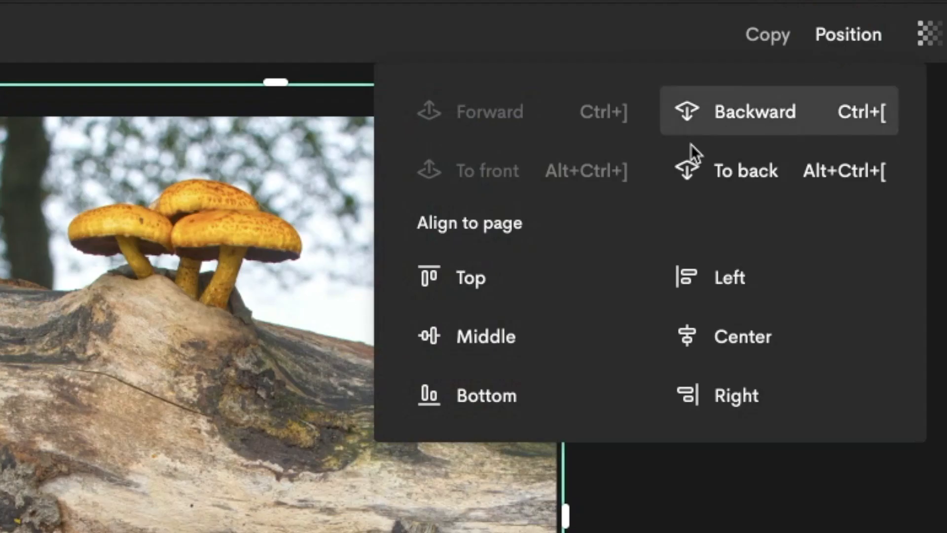
left_click(745, 172)
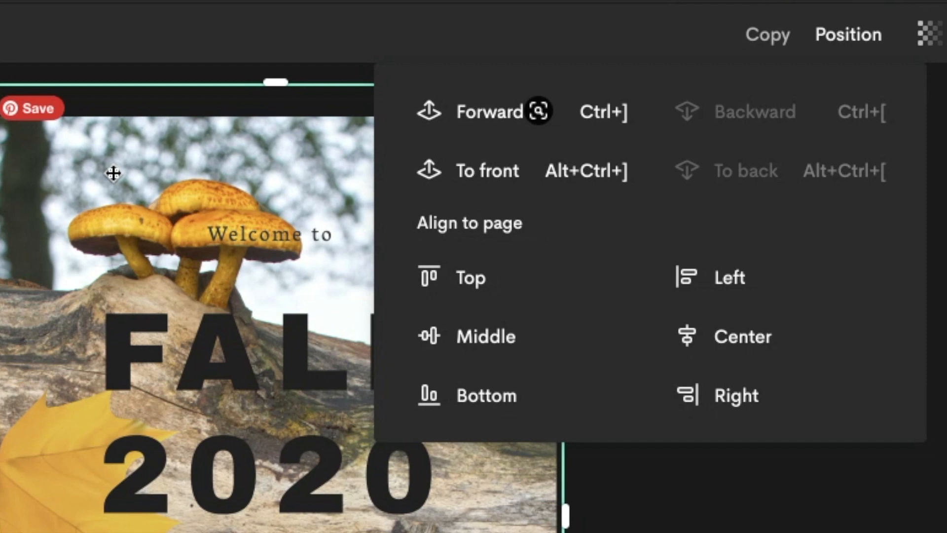
left_click(856, 529)
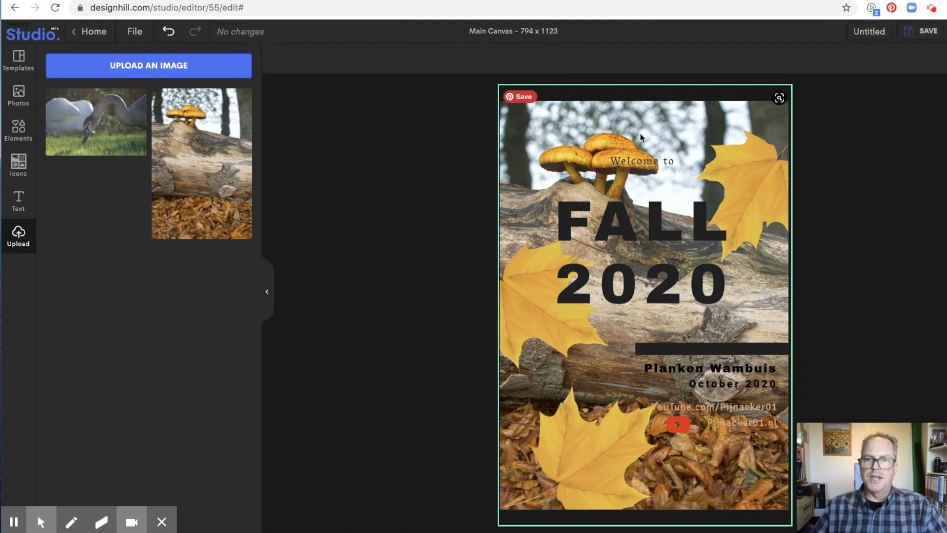
Step: Enlarge the background photo by its upper-left corner, keeping its lower-right corner just beyond the page edge
left_click(540, 117)
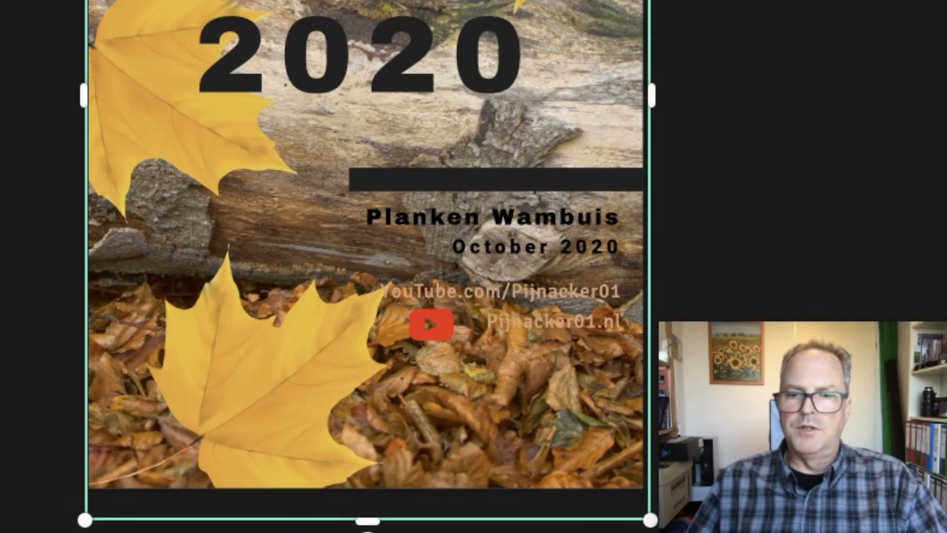
mouse_move(645, 527)
left_mouse_down()
mouse_move(650, 518)
mouse_move(671, 530)
mouse_move(622, 503)
mouse_move(643, 524)
left_mouse_up()
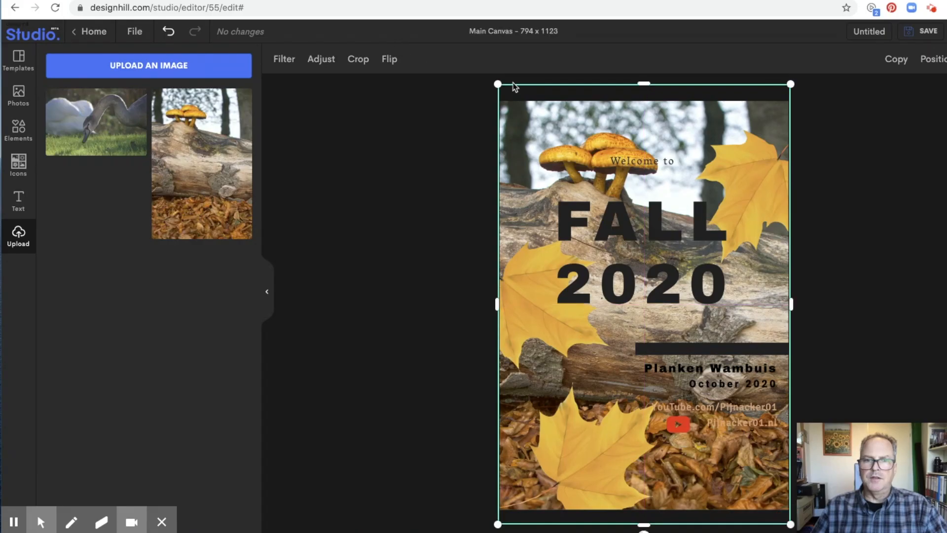
left_click_drag(498, 83, 481, 73)
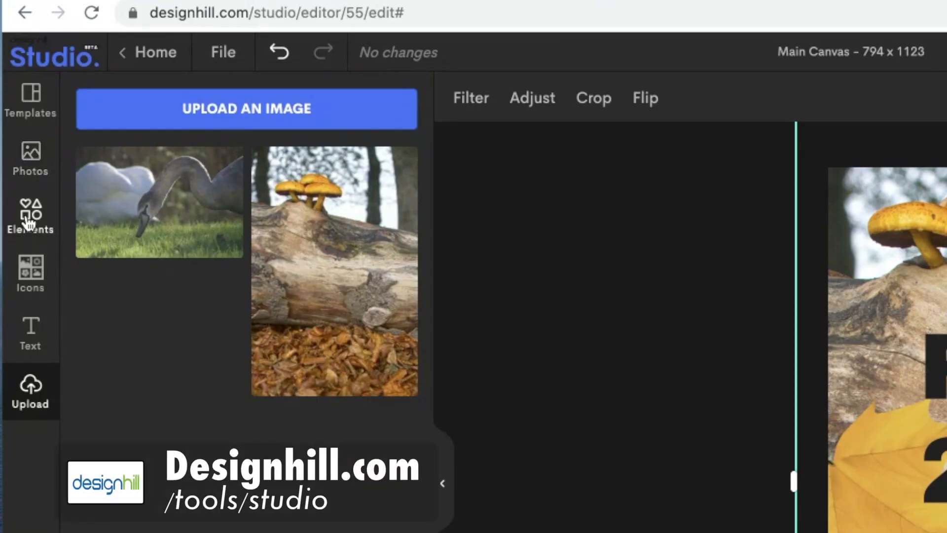
Step: Add a filled square shape and reshape it into a wide rectangle of about 536 by 206
left_click(18, 132)
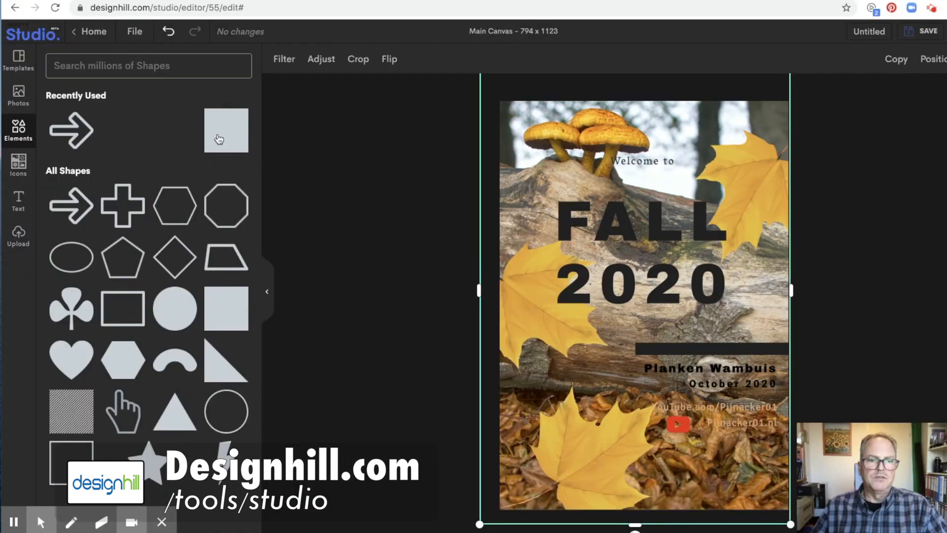
left_click(219, 139)
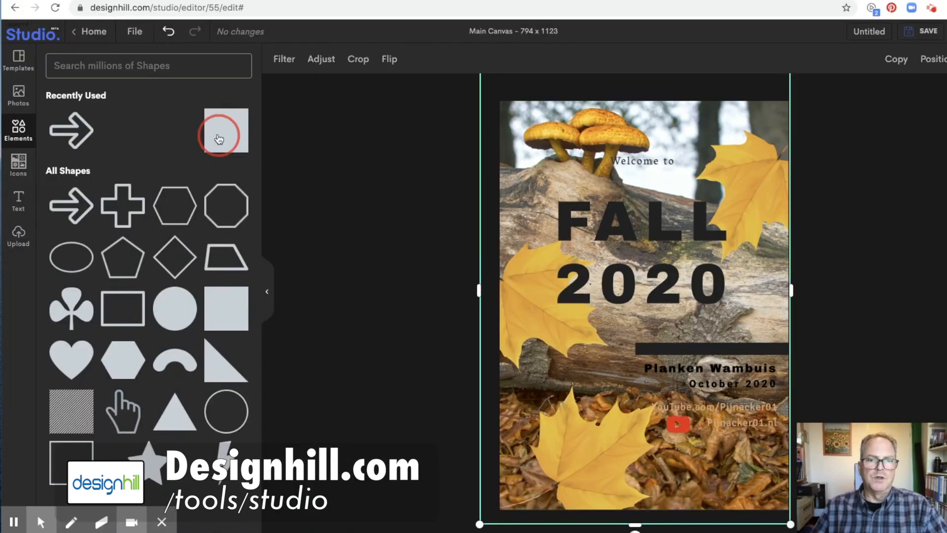
left_click_drag(528, 190, 563, 372)
left_click_drag(660, 227, 660, 231)
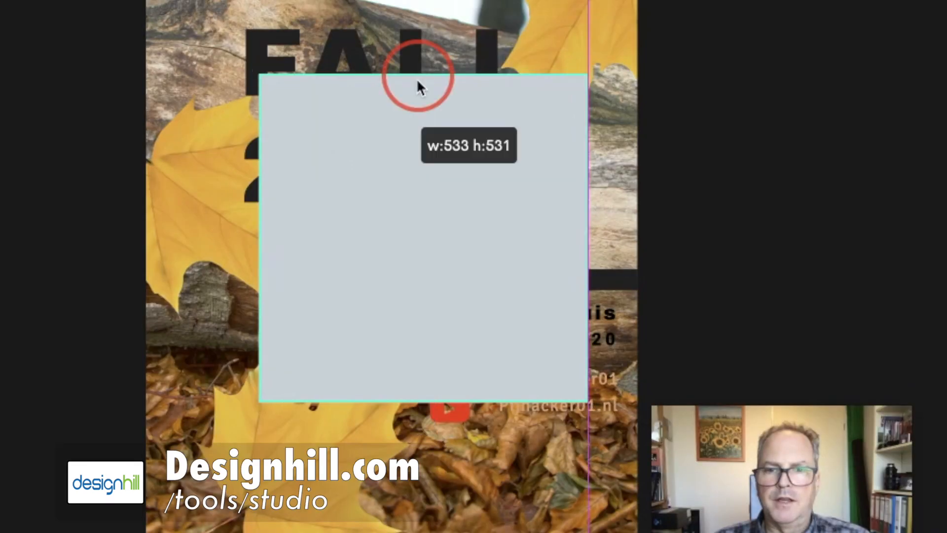
left_click_drag(417, 80, 418, 276)
left_click_drag(258, 275, 256, 248)
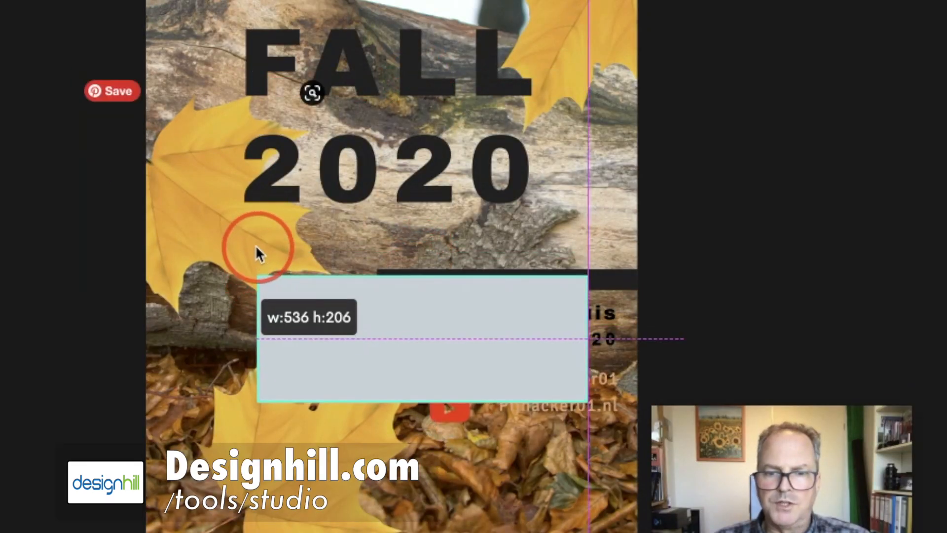
Step: Move the gray rectangle up over the title and stretch its height to cover both "FALL" and "2020"
left_click_drag(423, 275, 378, 215)
left_click_drag(354, 163, 320, 49)
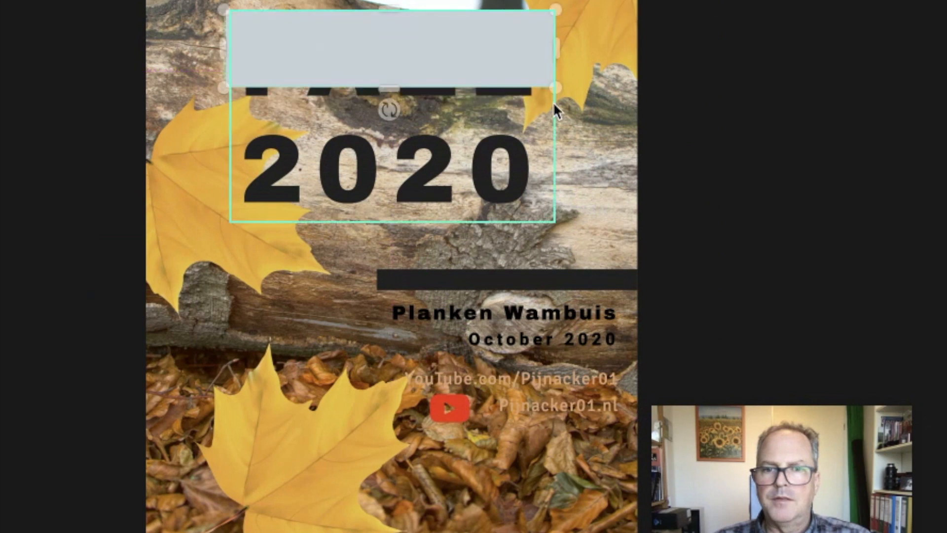
left_click_drag(389, 89, 399, 226)
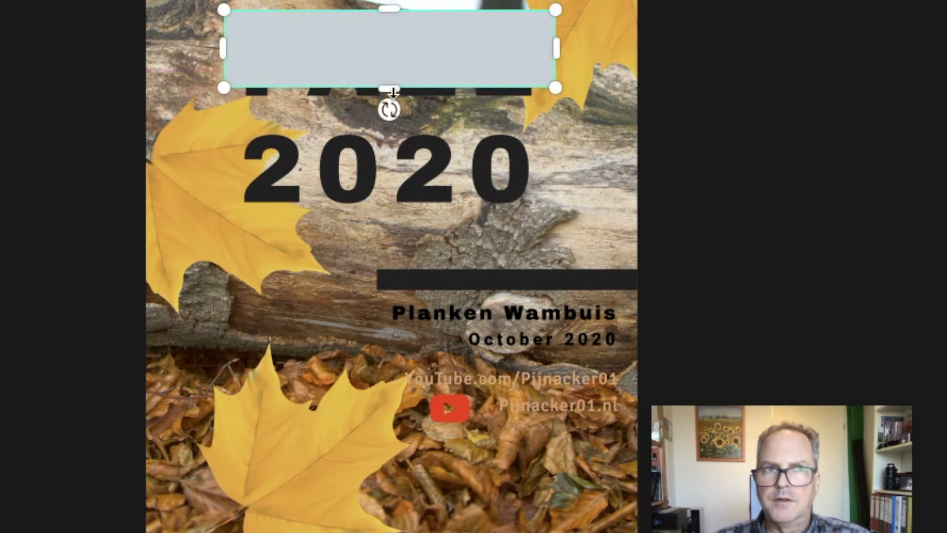
left_click_drag(557, 306, 556, 307)
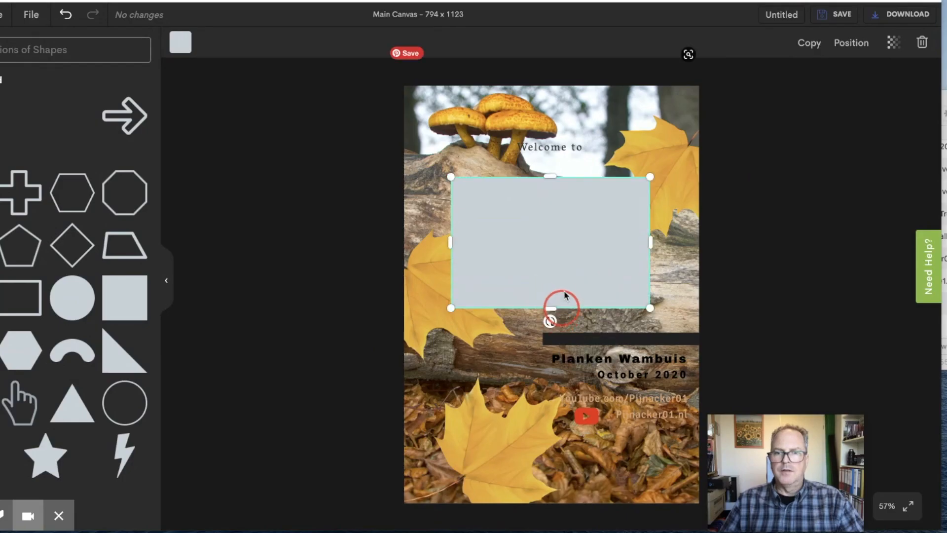
Step: Set the gray title rectangle's transparency to 50 and layer it behind the title text, one level above the background photo
left_click(894, 43)
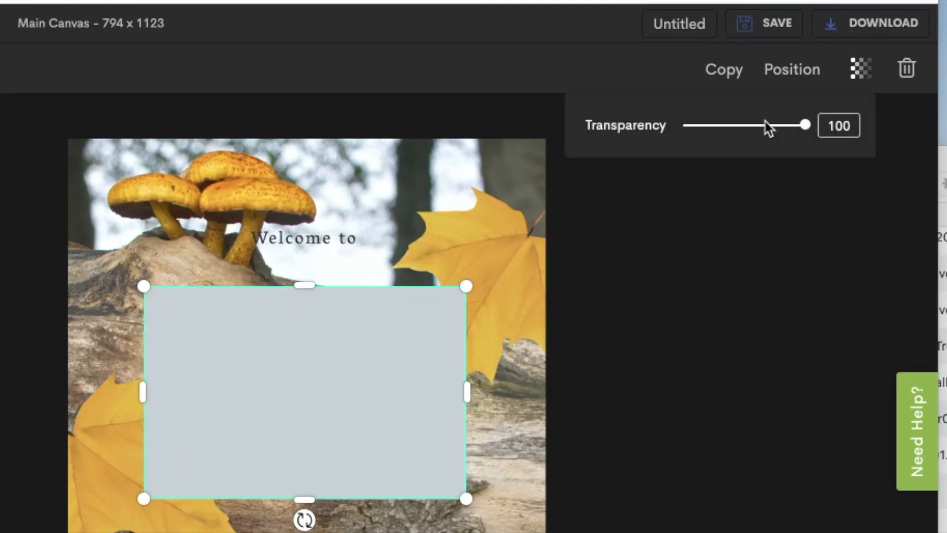
left_click_drag(805, 126, 739, 128)
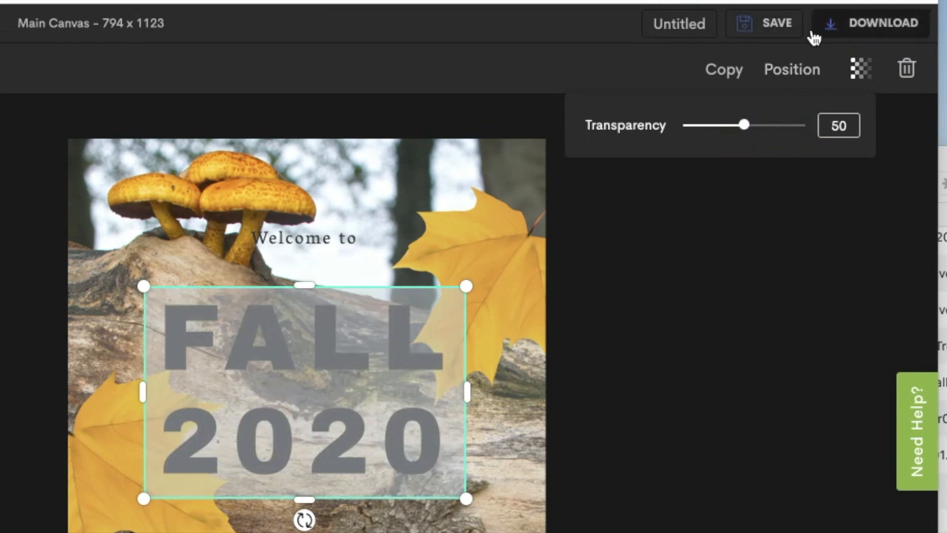
left_click(811, 72)
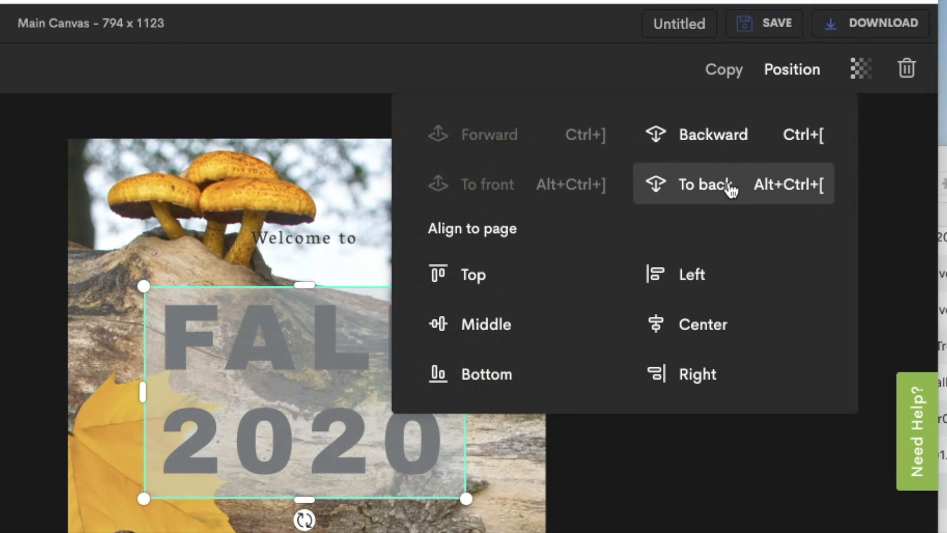
left_click(726, 186)
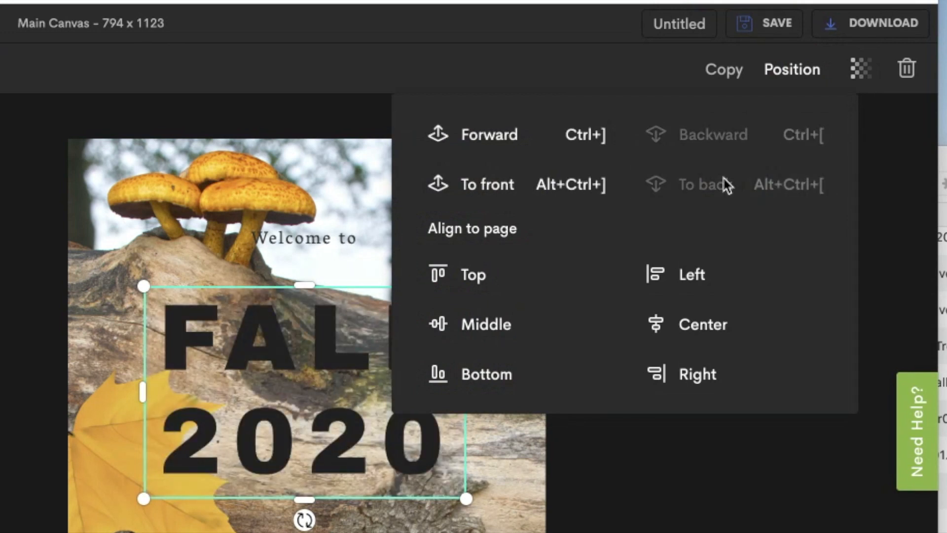
left_click(453, 133)
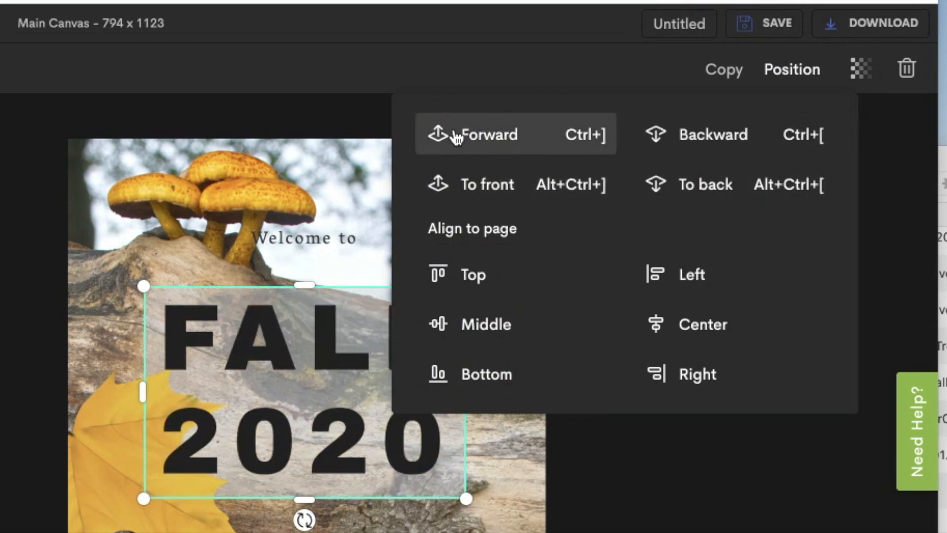
Step: Remove the "Welcome to" text above the title
left_click(121, 256)
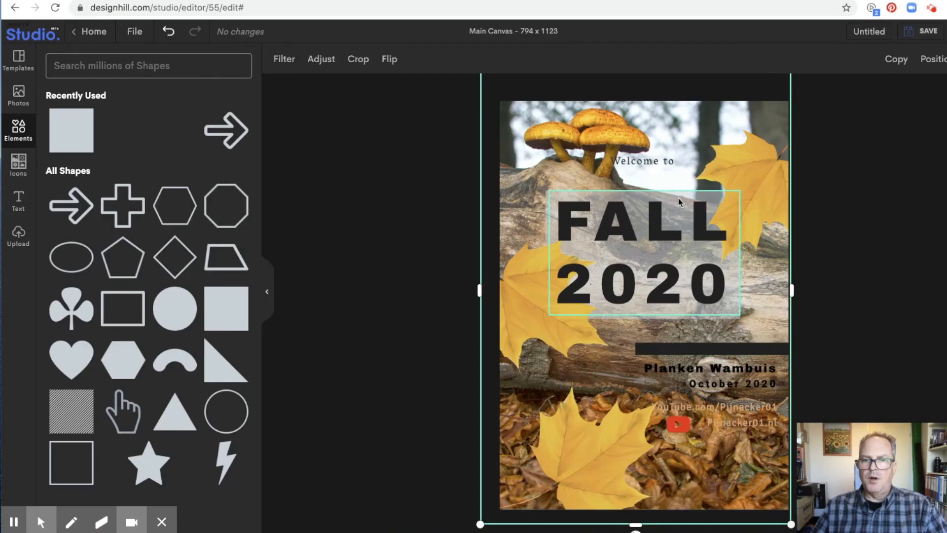
left_click(641, 160)
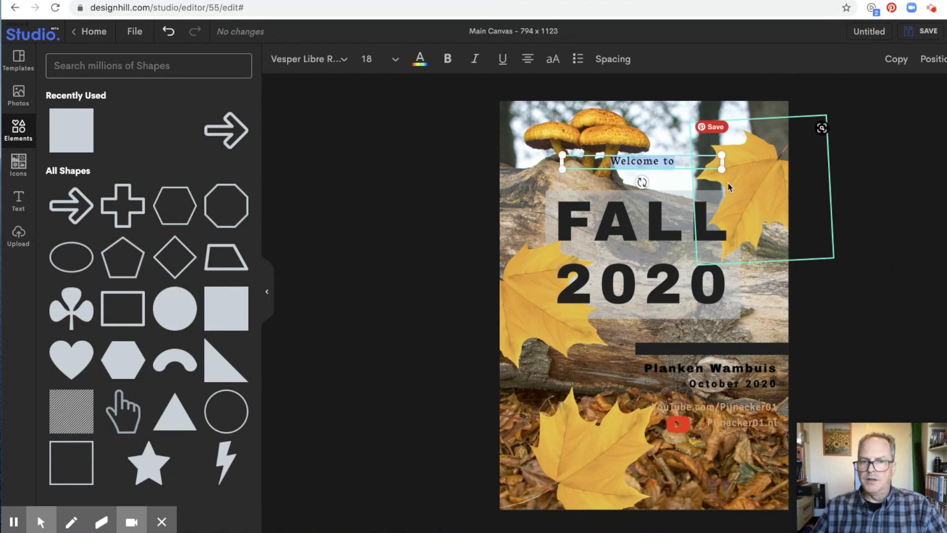
key("BackSpace")
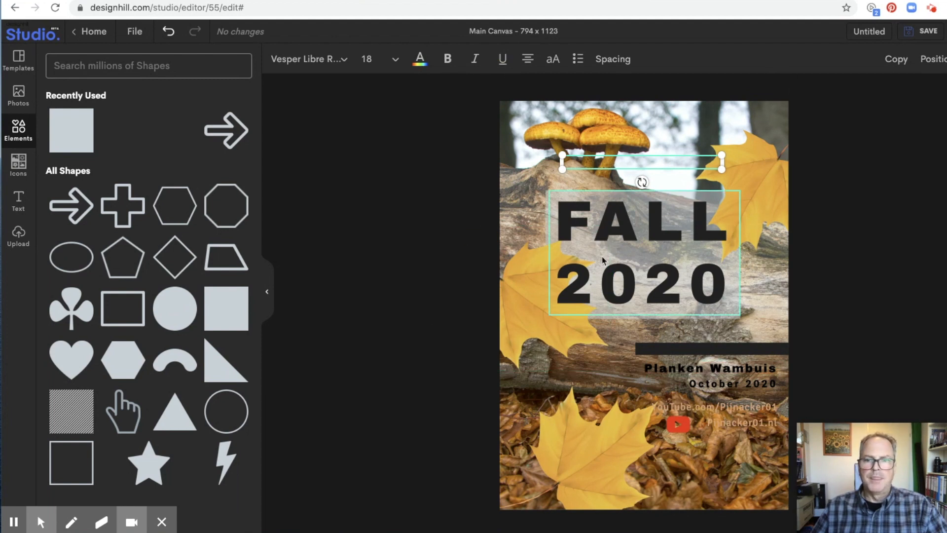
left_click(553, 195)
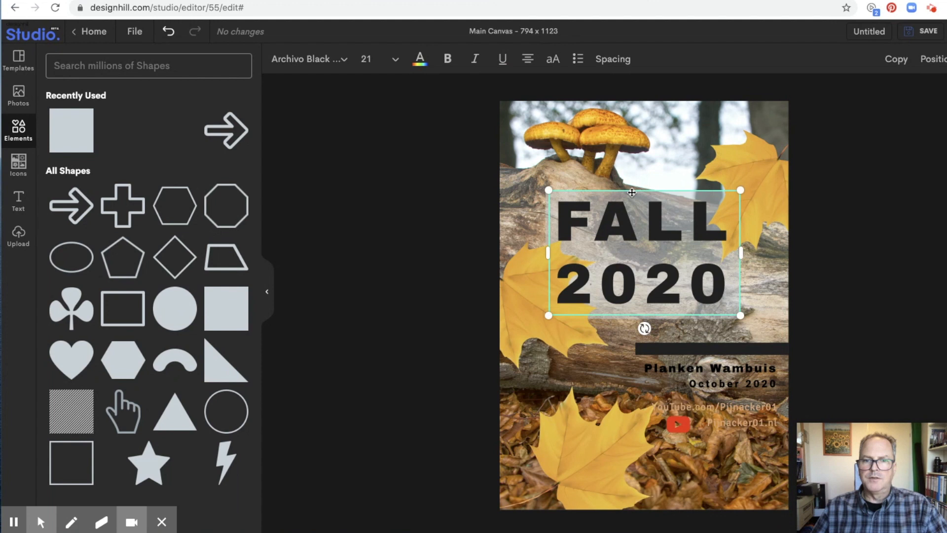
left_click(902, 61)
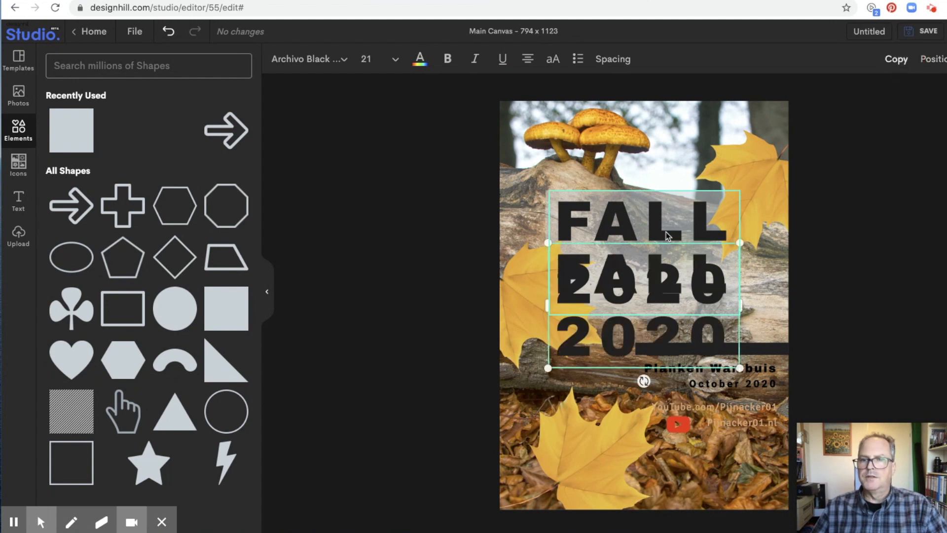
left_click_drag(635, 287, 665, 360)
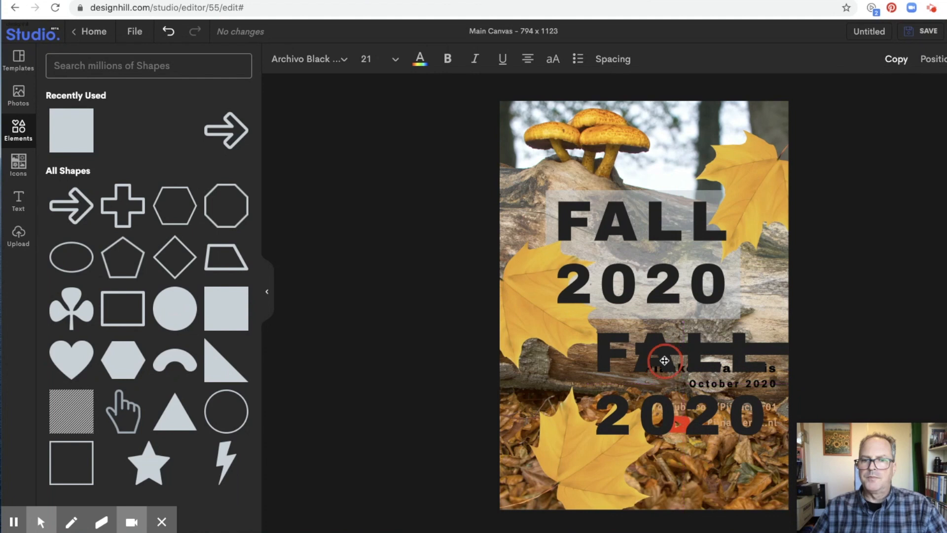
key("Delete")
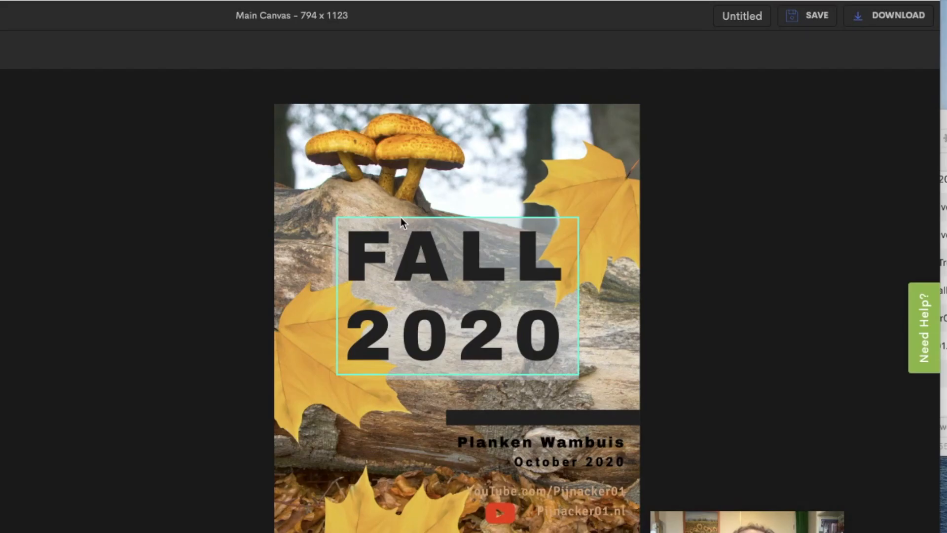
Step: Duplicate the translucent title rectangle, move the copy over the event details, and scale it to about 407 by 269
left_click(600, 191)
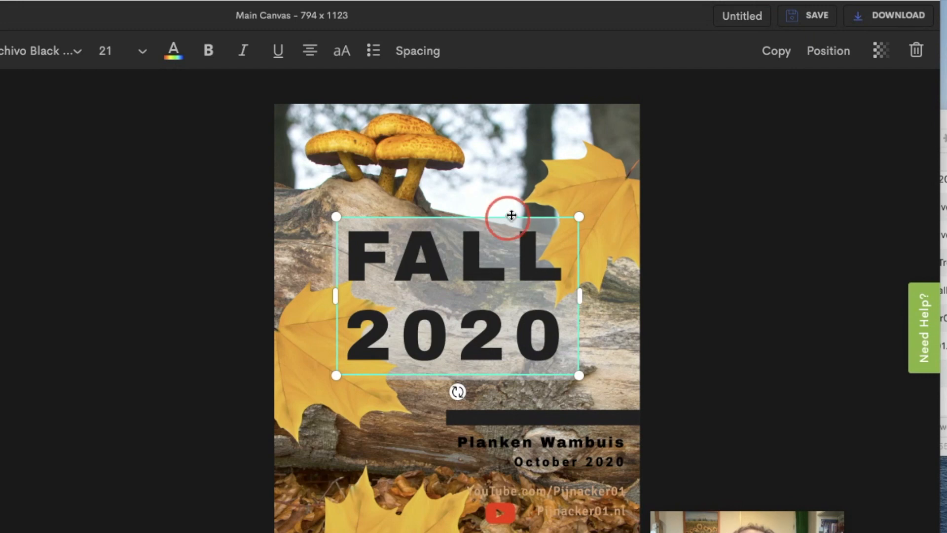
left_click(578, 376)
left_click(543, 384)
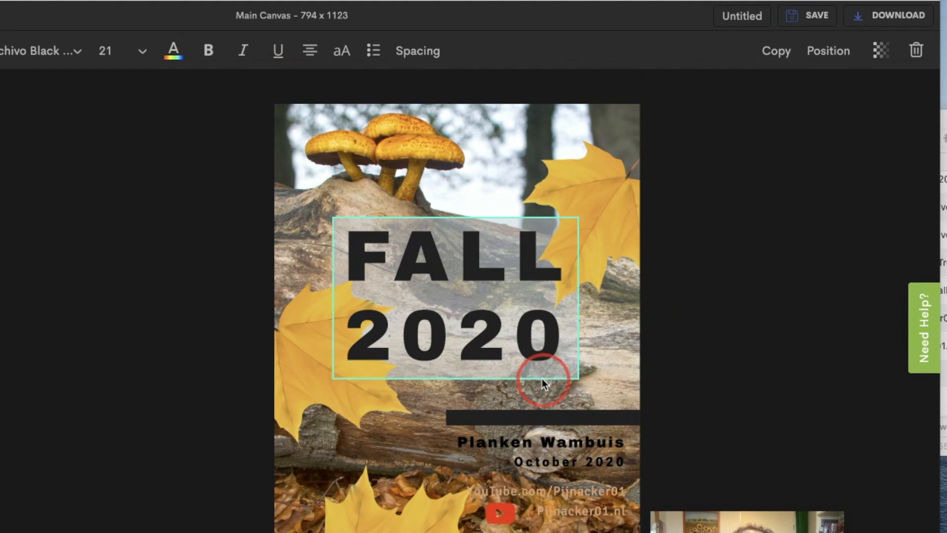
left_click(776, 51)
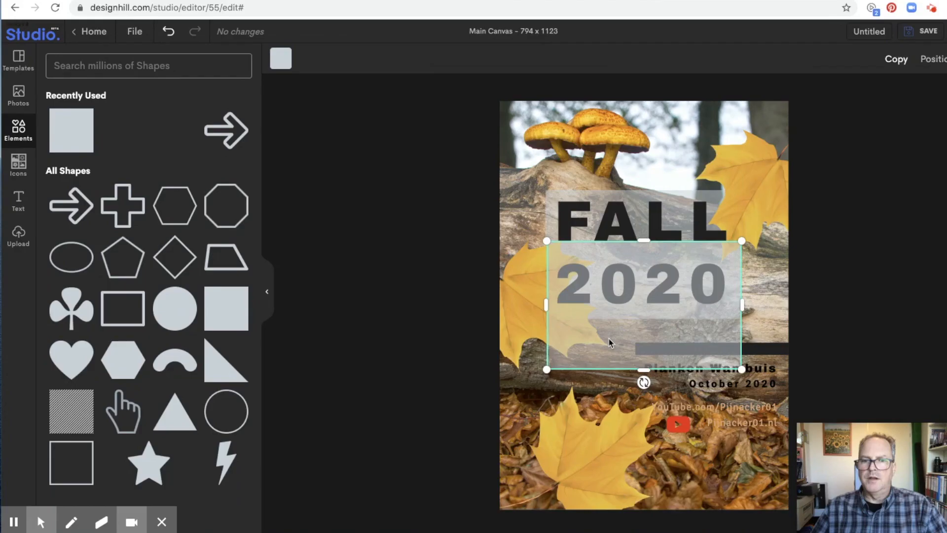
left_click_drag(410, 383, 465, 532)
left_click_drag(651, 445, 653, 456)
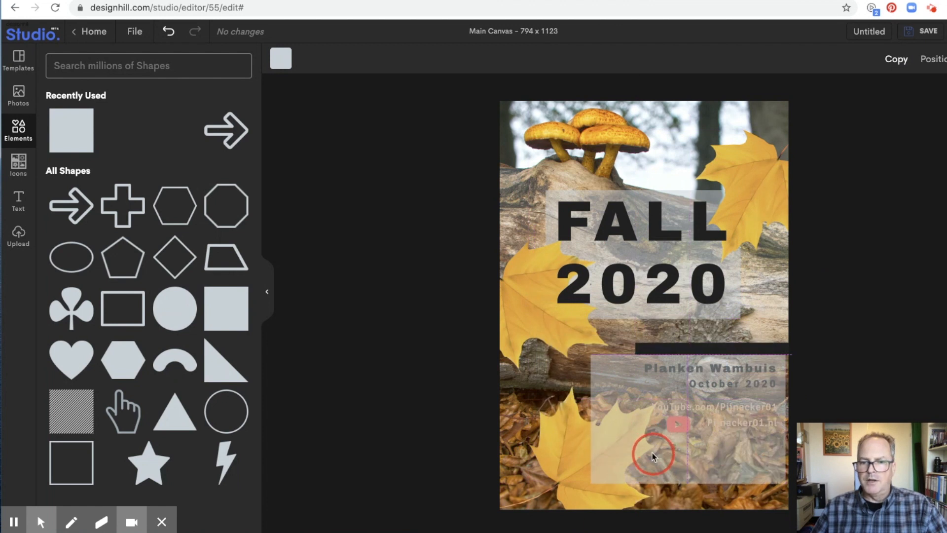
left_click_drag(591, 483, 638, 448)
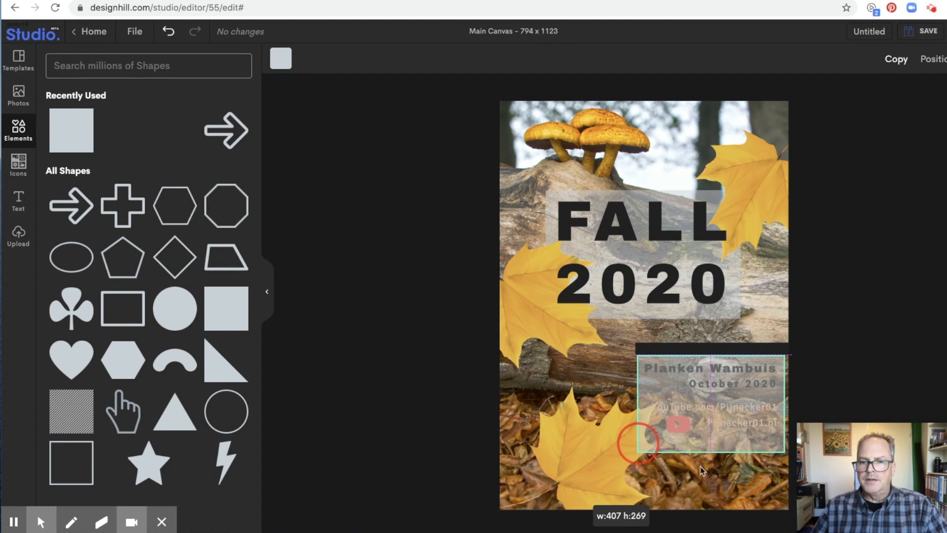
Step: Move the maple leaf at the flyer's bottom slightly lower, beside the event details
left_click(593, 448)
left_click_drag(593, 448, 595, 435)
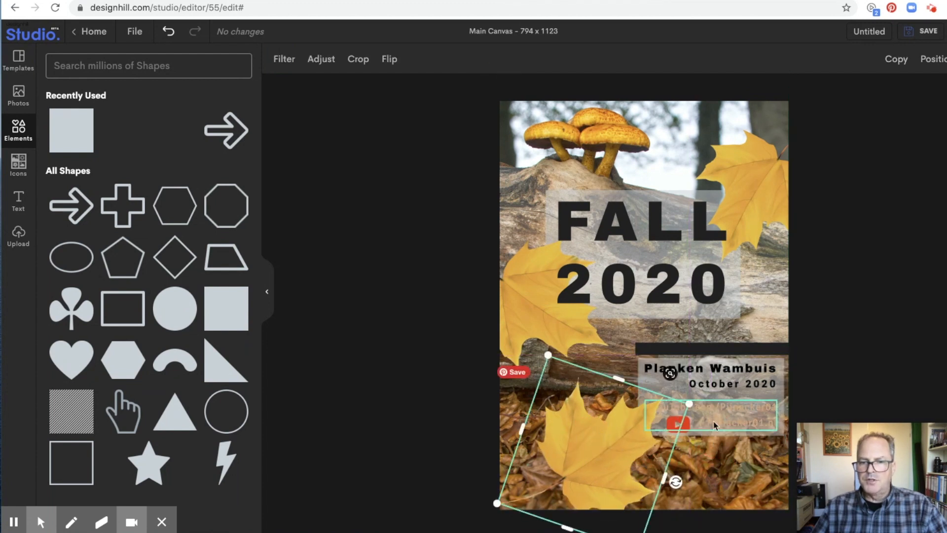
left_click(726, 408)
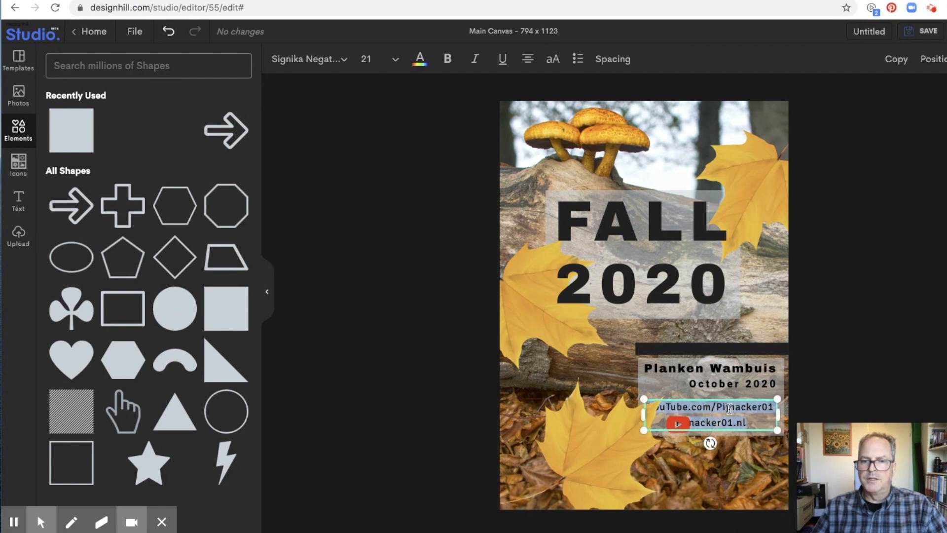
left_click_drag(610, 430, 591, 463)
Step: Right-align the YouTube and website text and set its colour to #F5ECE1
left_click(743, 415)
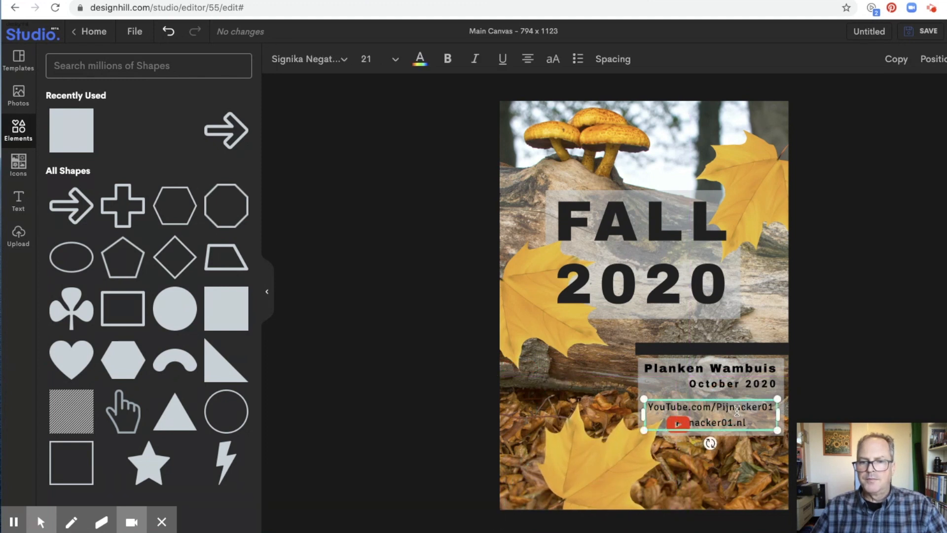
left_click(737, 411)
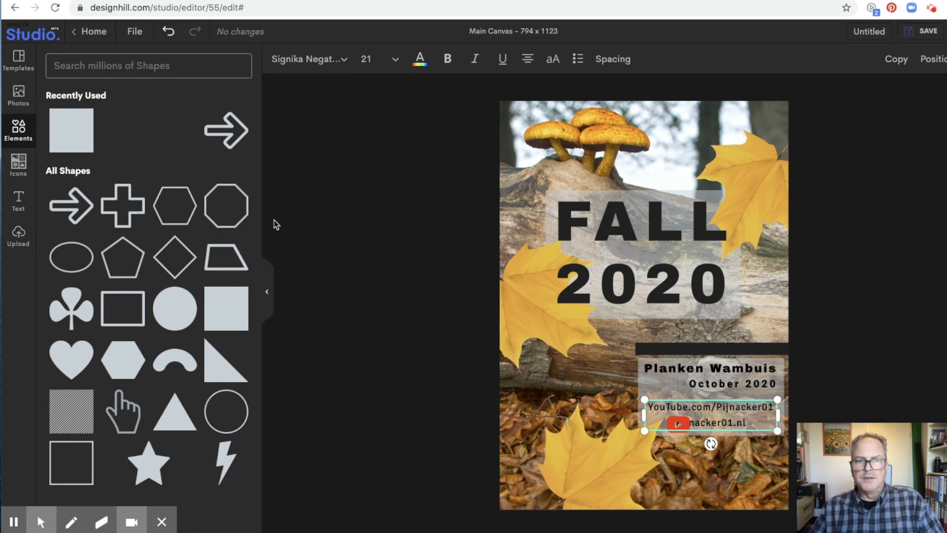
left_click(30, 195)
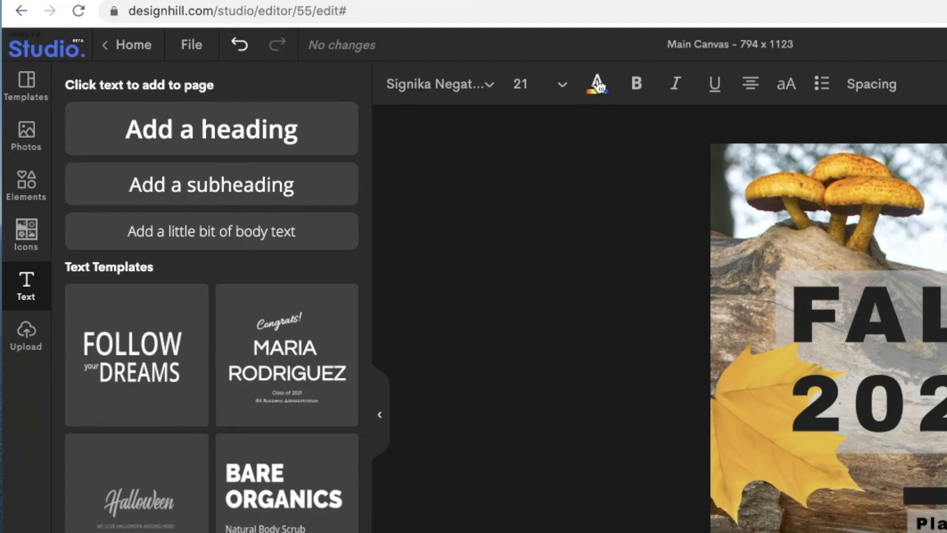
left_click(750, 85)
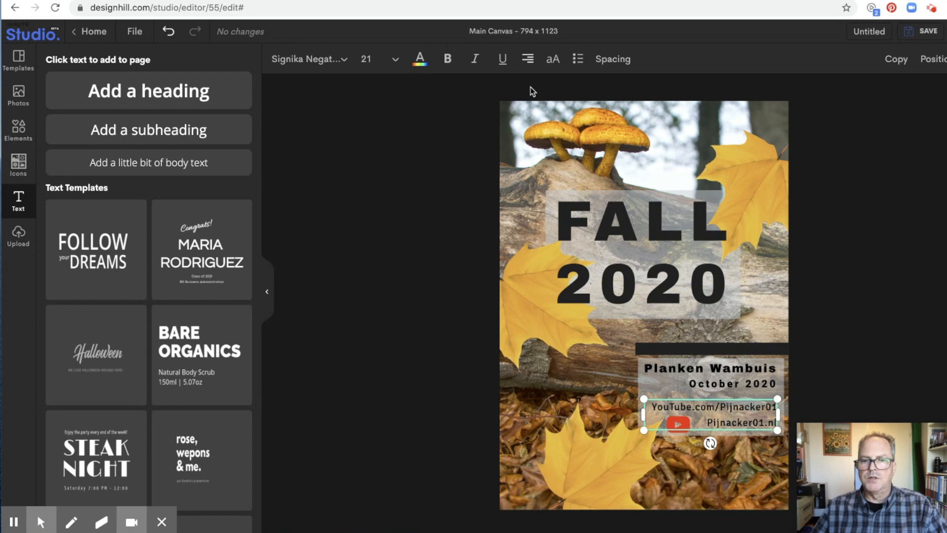
left_click(419, 60)
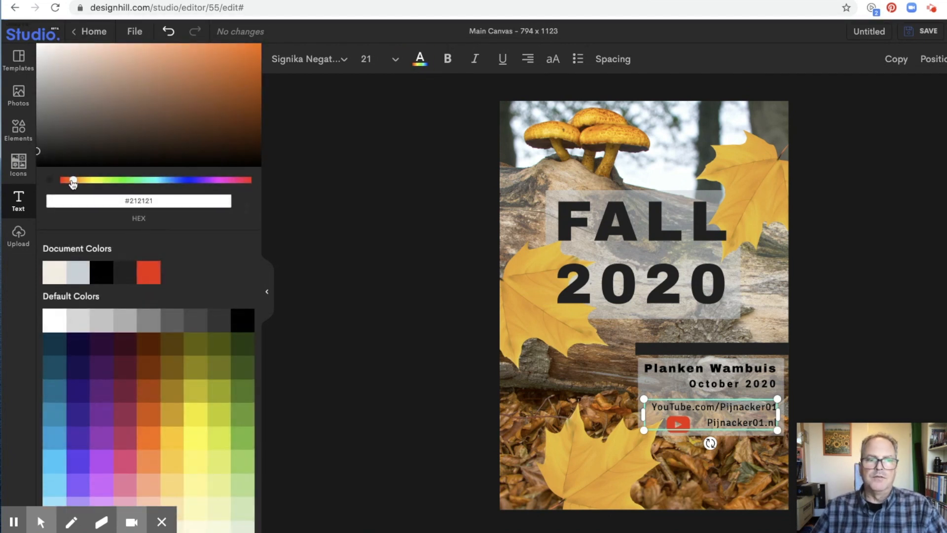
left_click_drag(72, 183, 82, 185)
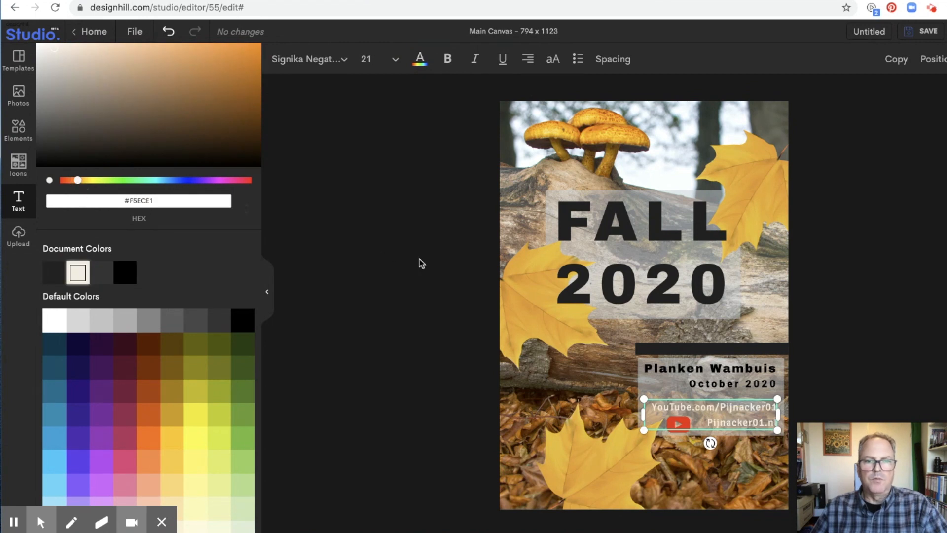
Step: Delete the "YouTube.com/" prefix and the website line, keeping only the channel name
left_click(703, 384)
left_click(725, 414)
left_click(724, 414)
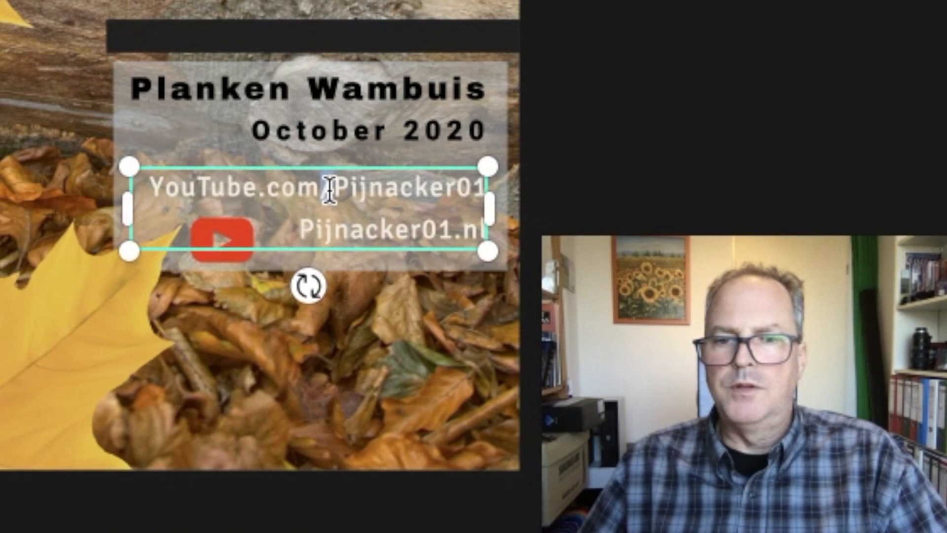
left_click_drag(334, 187, 89, 190)
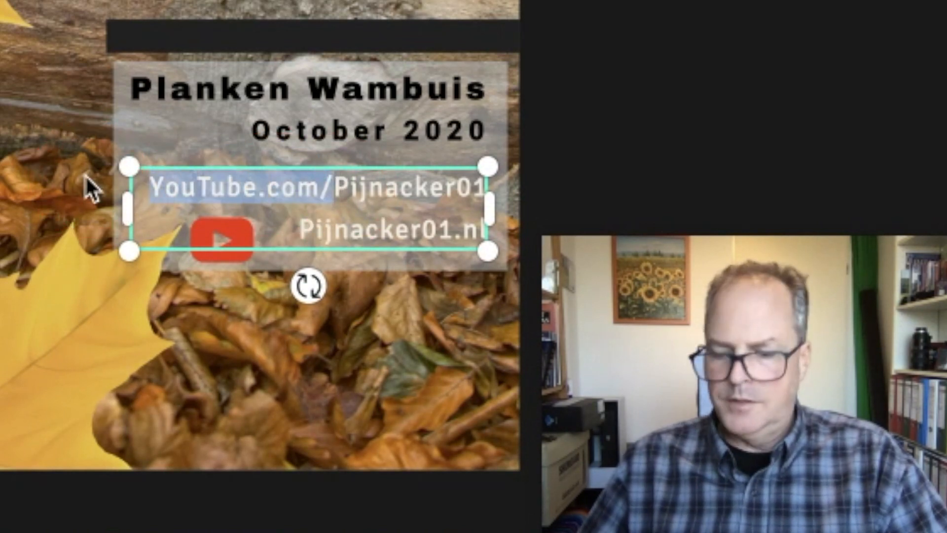
key("BackSpace")
left_click_drag(334, 188, 601, 239)
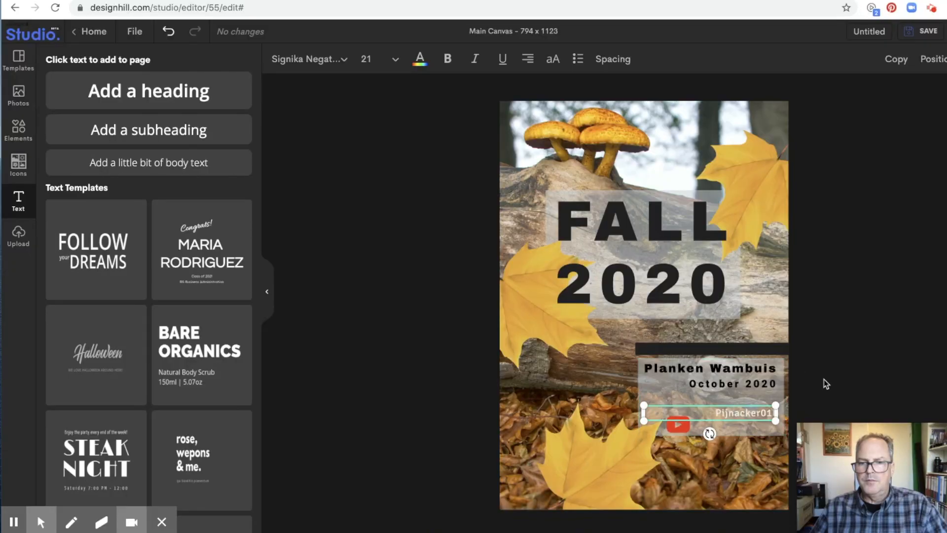
Step: Move the YouTube icon up directly beside the channel name
left_click(687, 423)
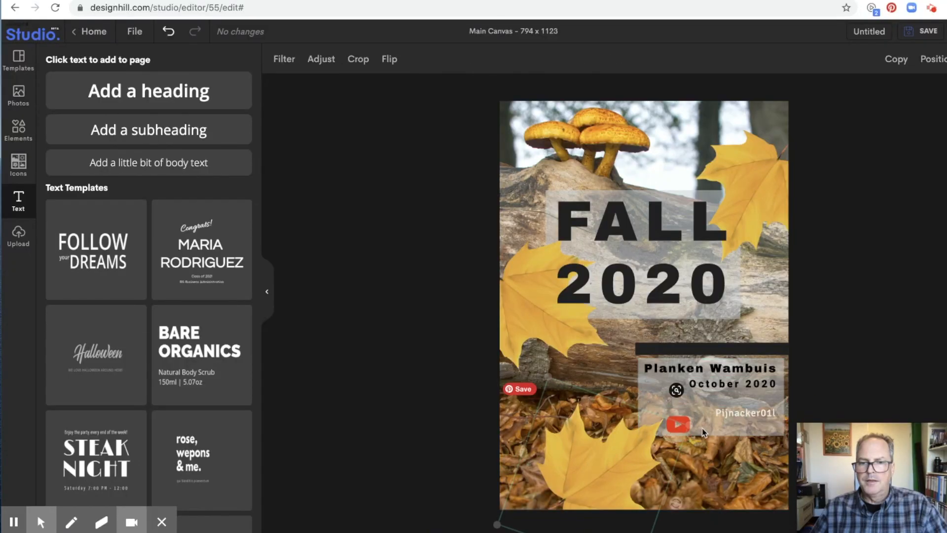
left_click(678, 419)
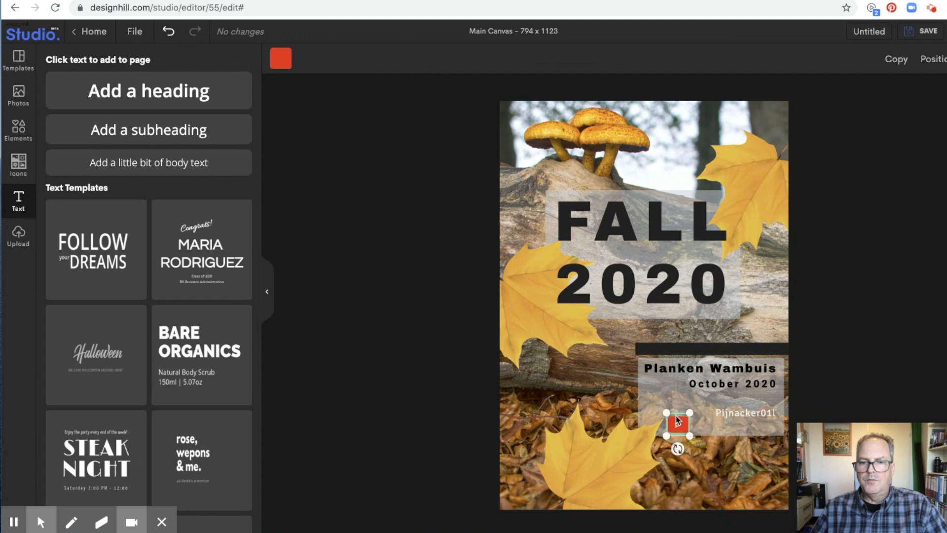
left_click(868, 381)
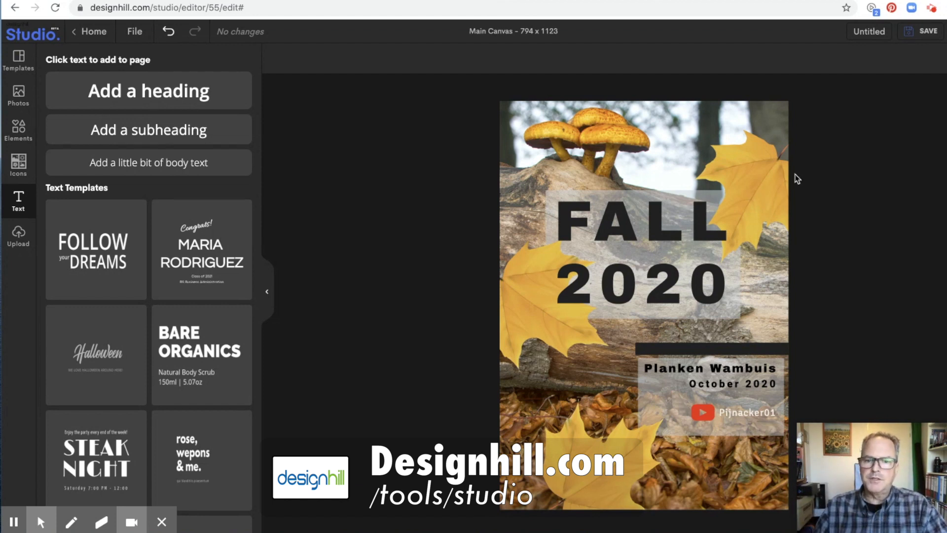
Step: Show the adjustment, filter and crop options for the flyer's mushroom background photo
left_click(759, 174)
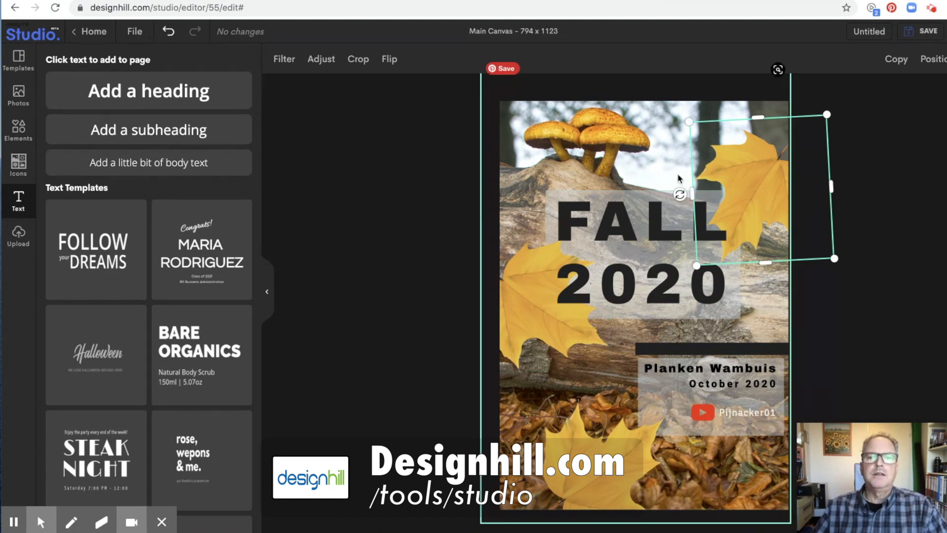
left_click(648, 128)
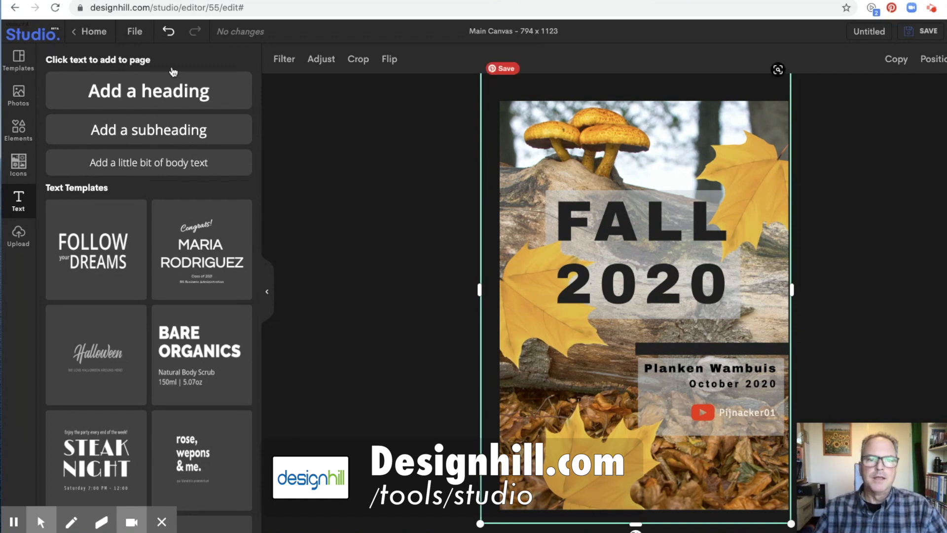
left_click(314, 60)
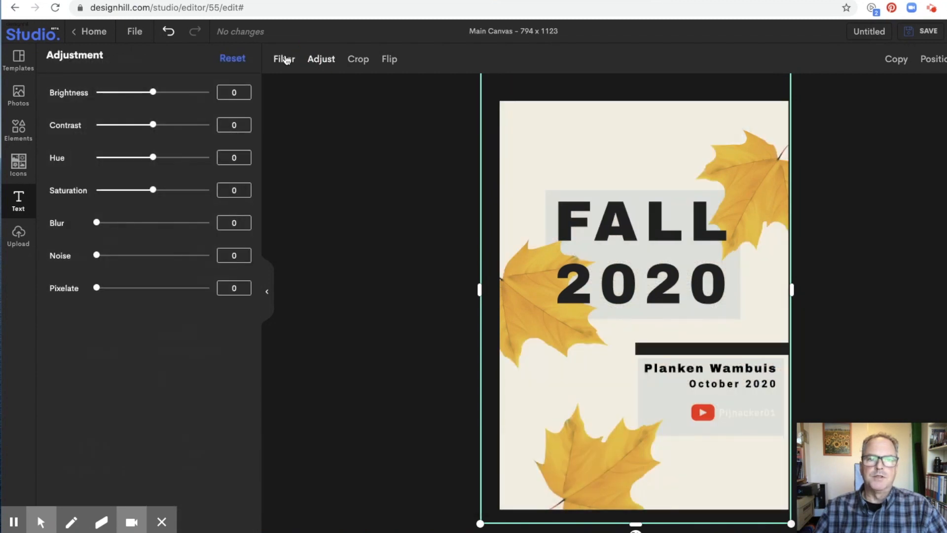
left_click(286, 60)
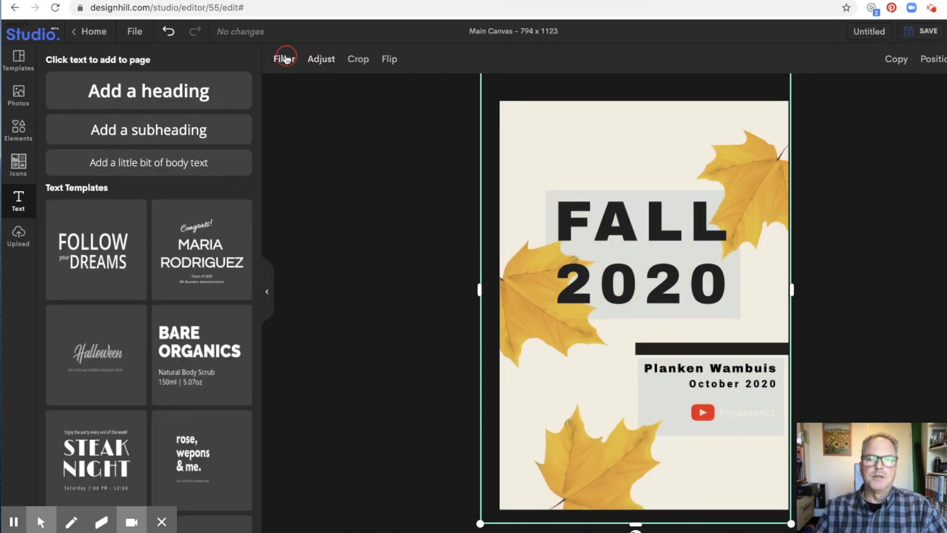
left_click(360, 59)
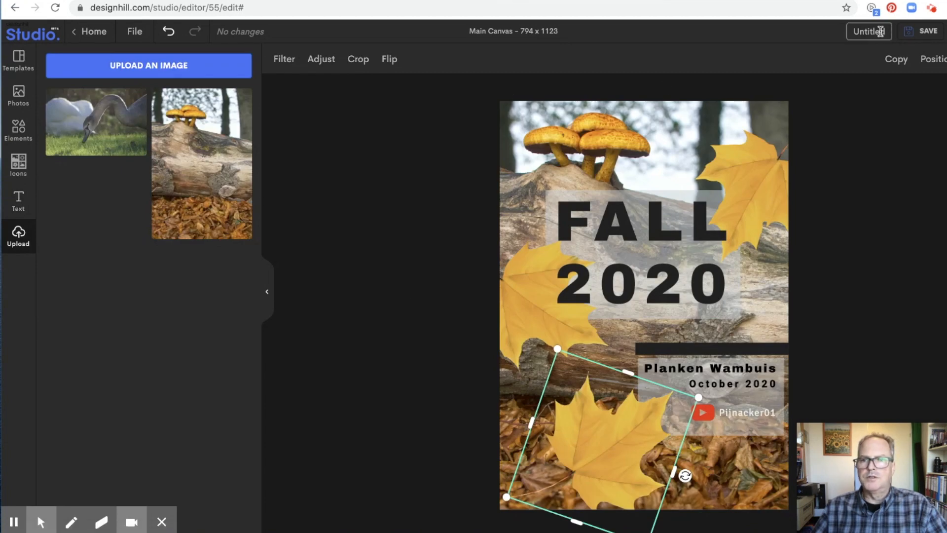
Step: Open the untitled design's name for editing with the whole name selected
left_click(872, 32)
left_click_drag(851, 32, 894, 34)
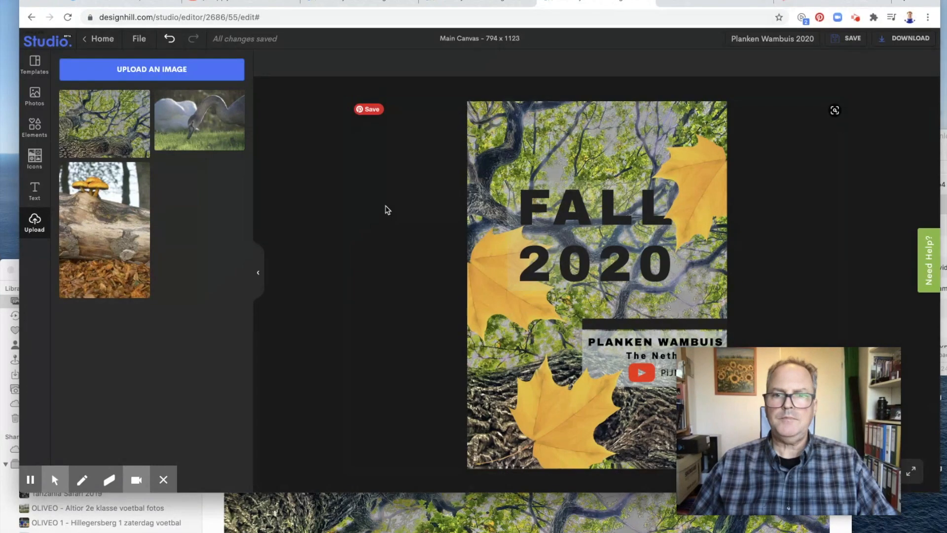
left_click(384, 154)
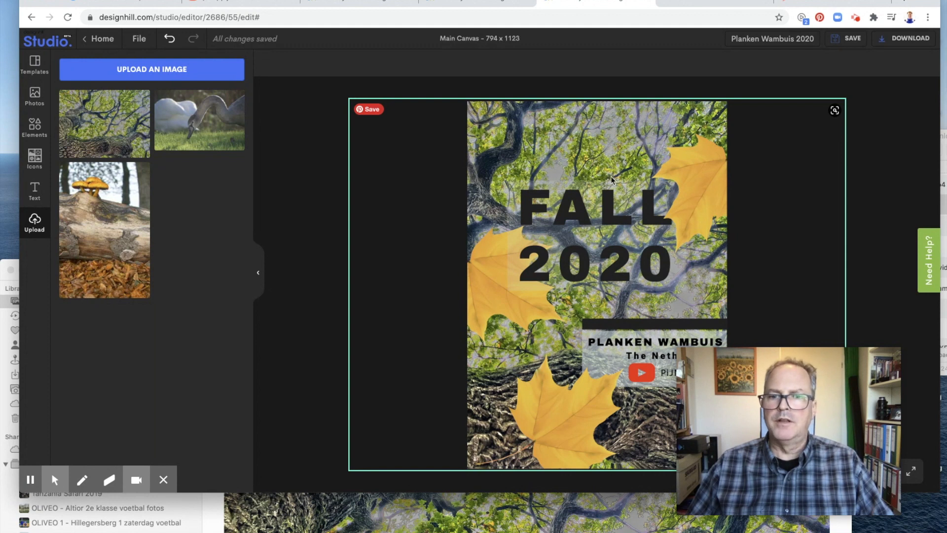
left_click(466, 276)
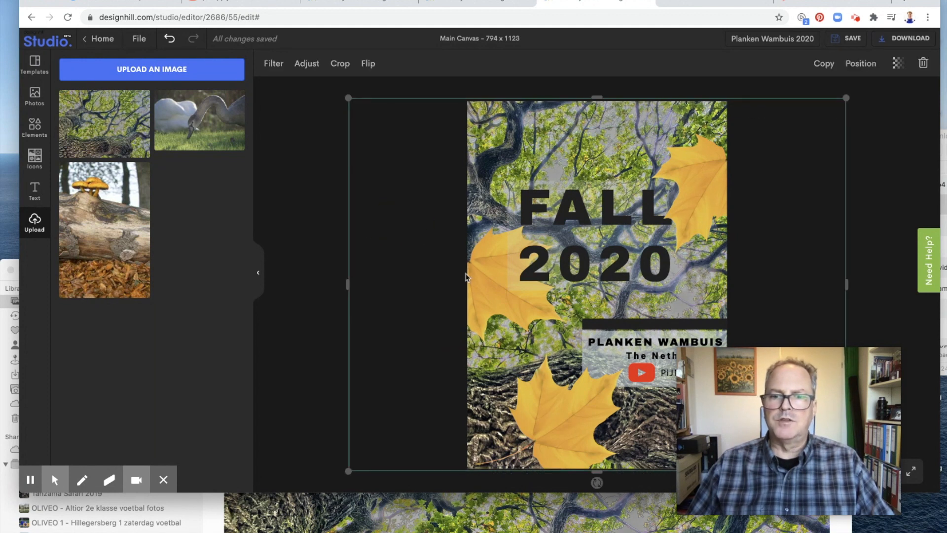
left_click_drag(681, 352, 706, 365)
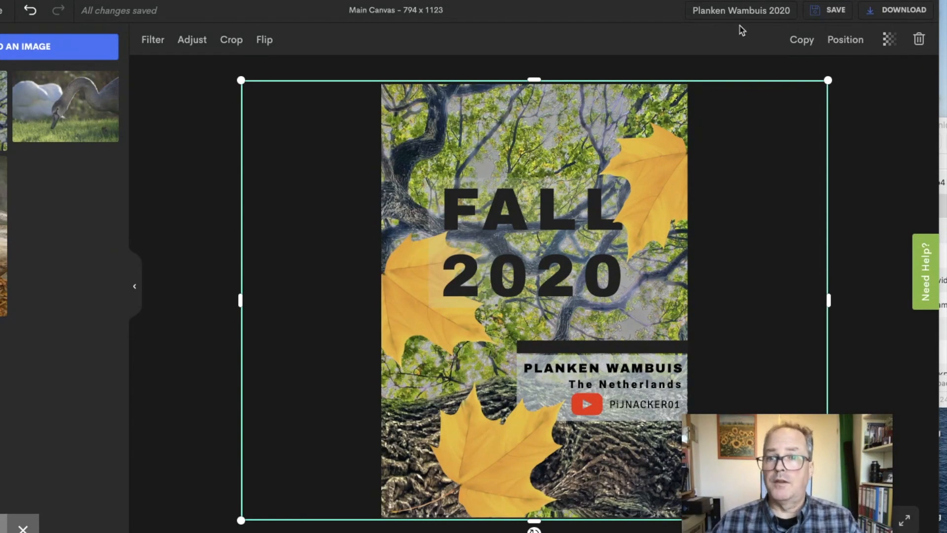
Step: Download the Planken Wambuis 2020 flyer as a PNG at 1.5x size
left_click(905, 15)
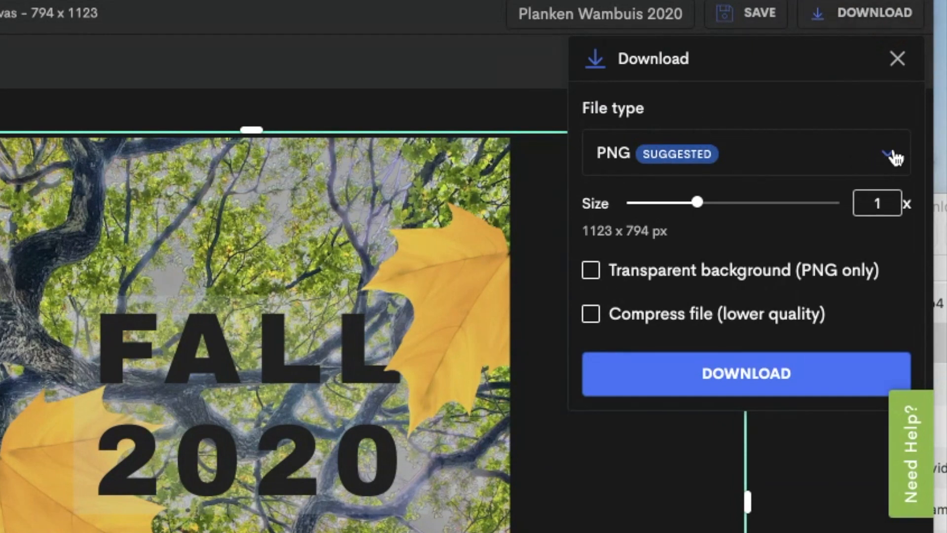
left_click(887, 157)
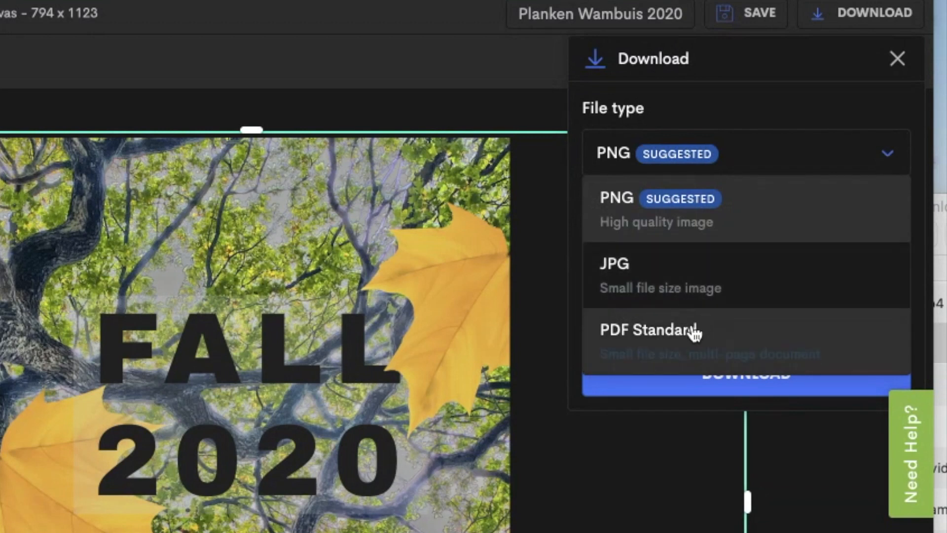
left_click(698, 209)
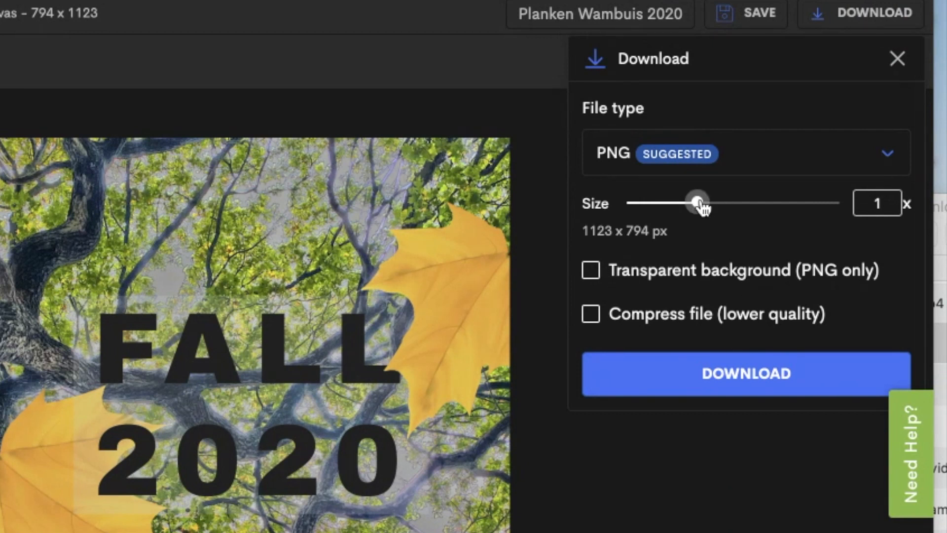
left_click_drag(701, 210, 719, 209)
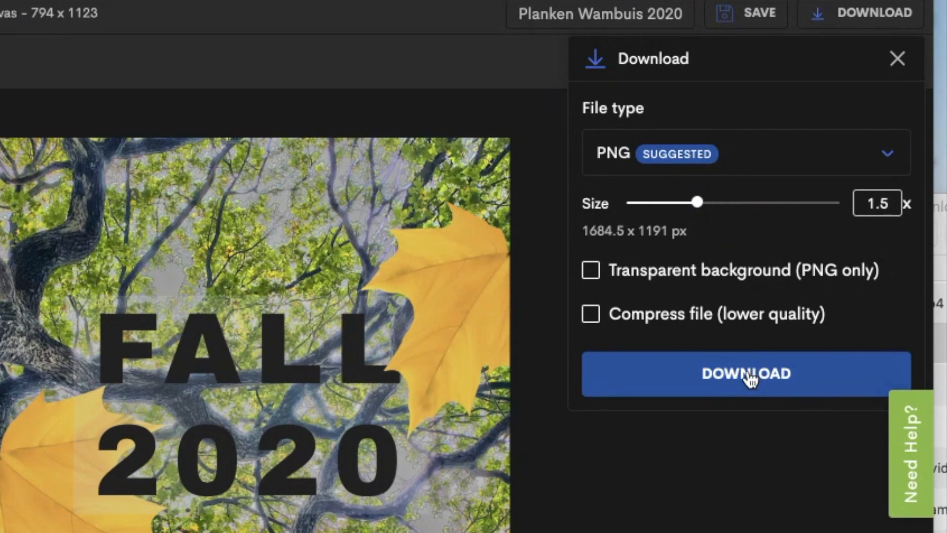
left_click(748, 379)
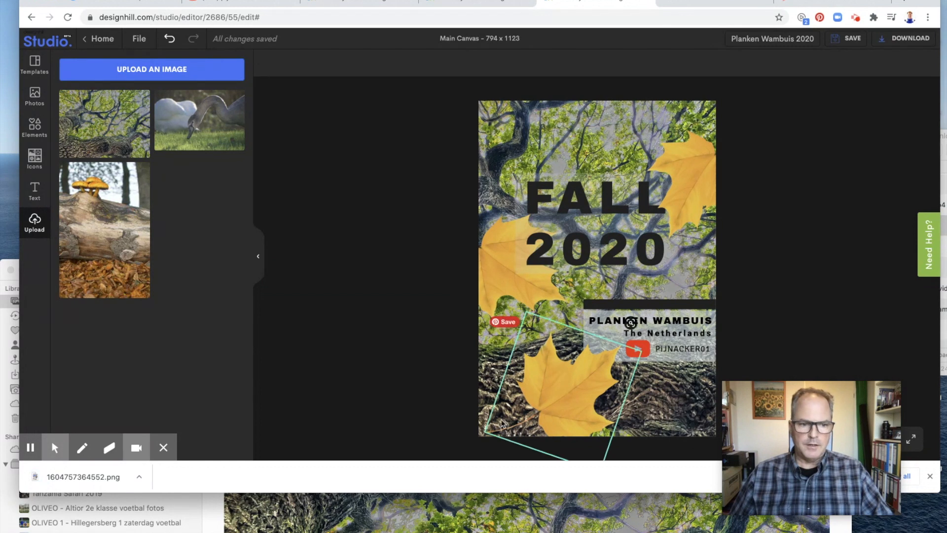
Step: View the downloaded PNG in the image viewer and close it again
left_click(103, 490)
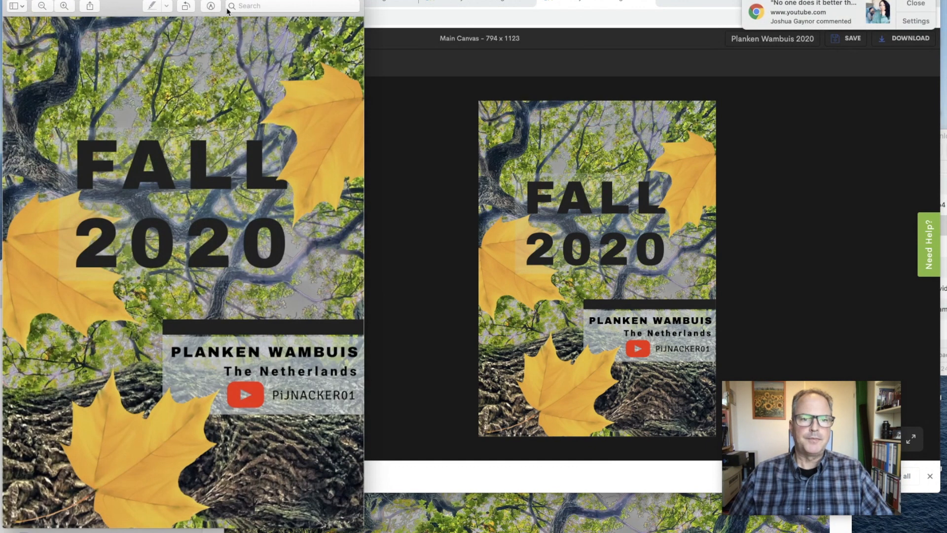
left_click_drag(227, 10, 461, 8)
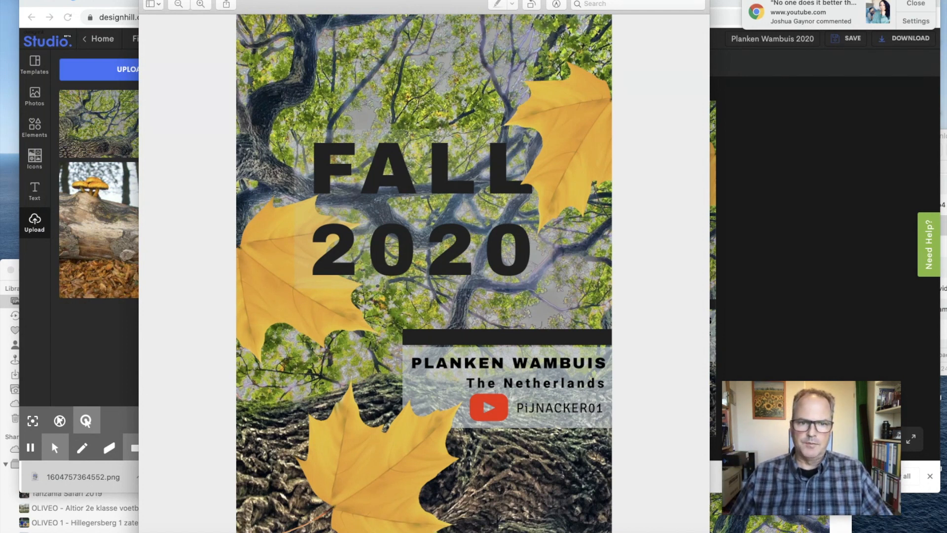
left_click(148, 1)
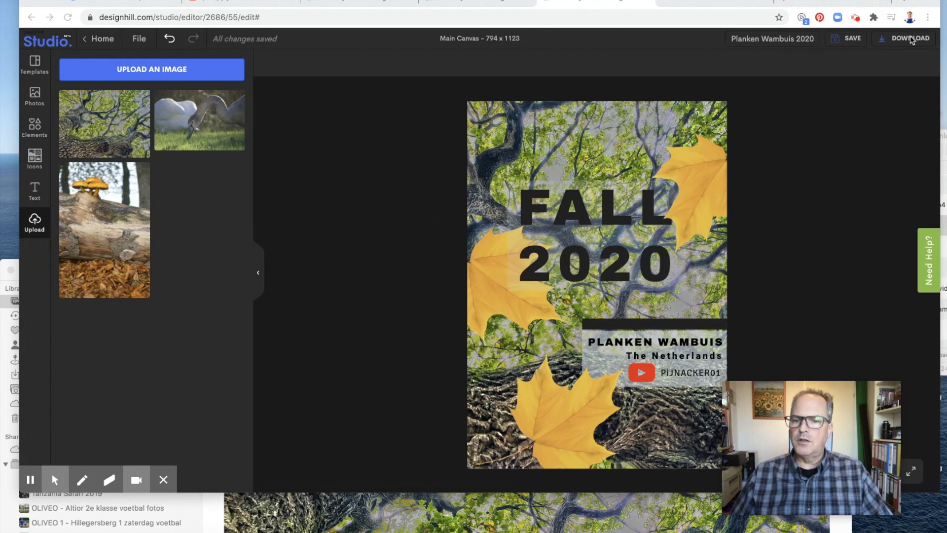
Step: Download the flyer again as a PDF Standard file
left_click(899, 41)
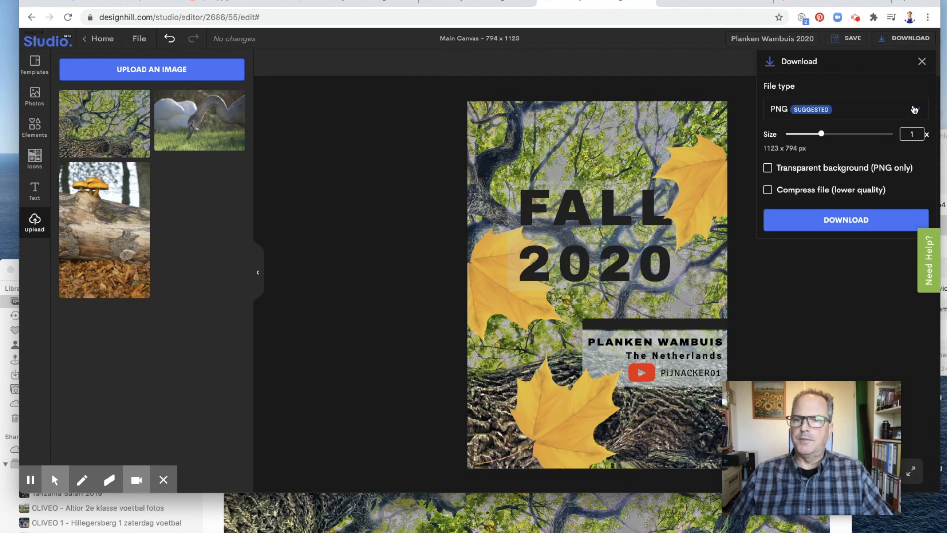
left_click(915, 110)
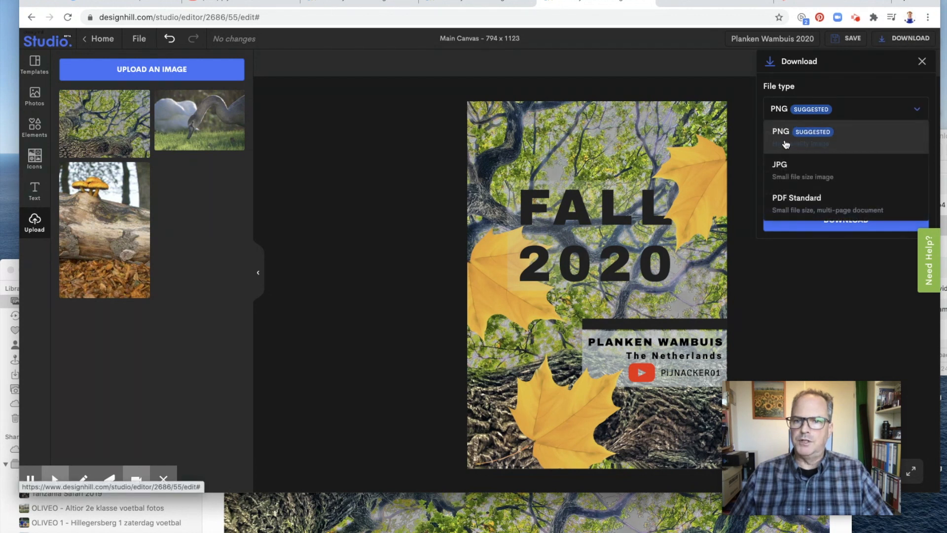
left_click(786, 201)
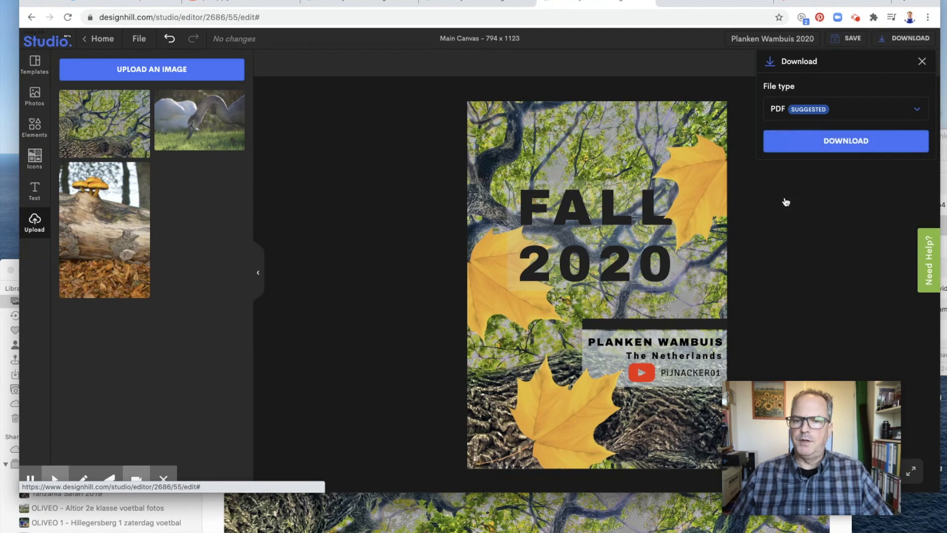
left_click(840, 147)
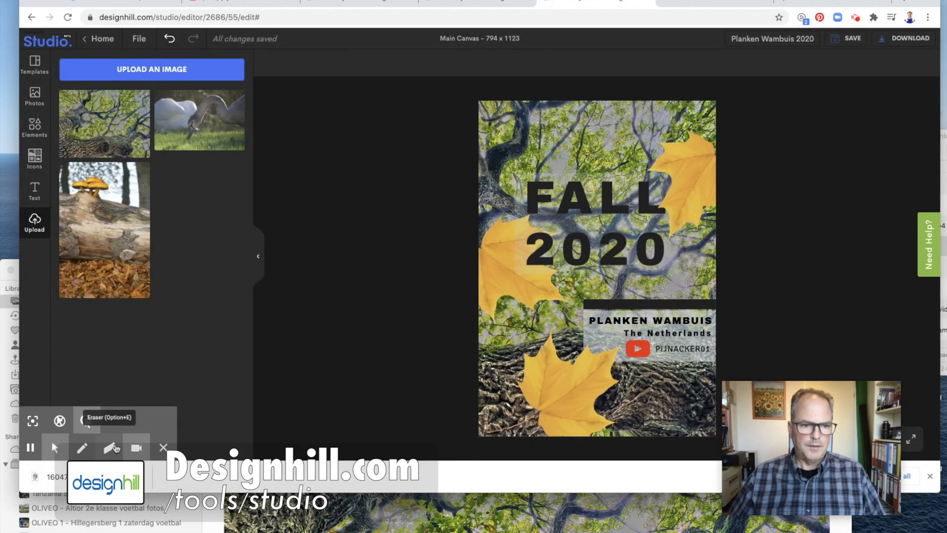
Step: Open the downloaded PDF and examine the flyer's whole page, from the title to the event details
left_click(105, 476)
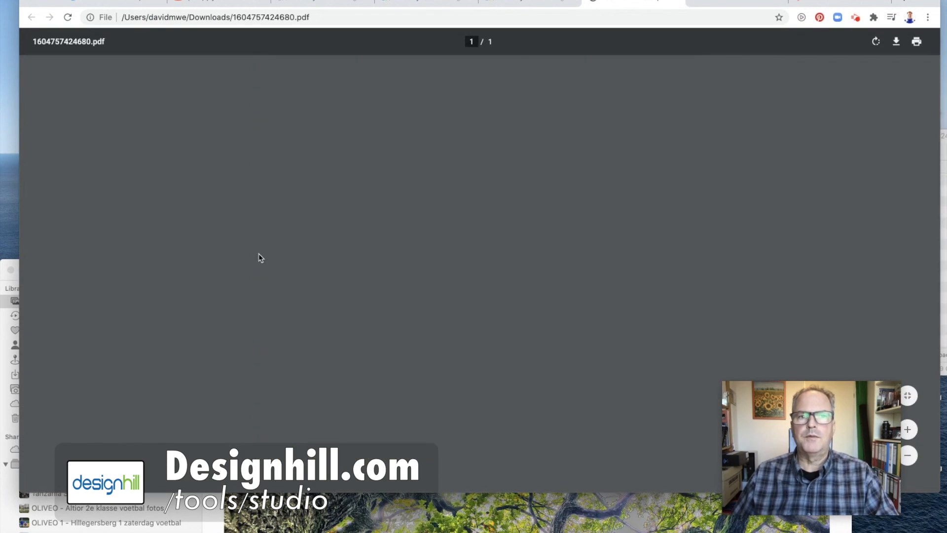
scroll(463, 220, "down", 5)
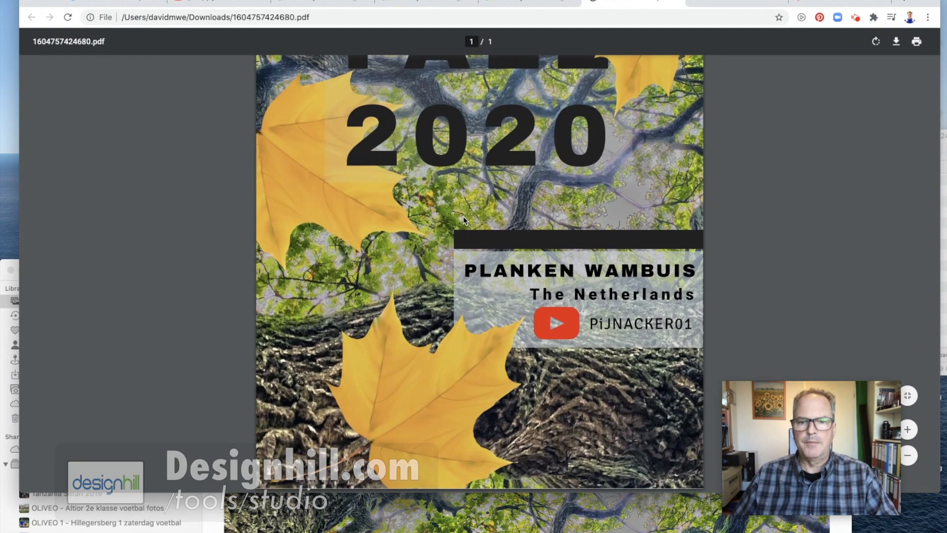
scroll(464, 220, "up", 5)
scroll(463, 220, "down", 5)
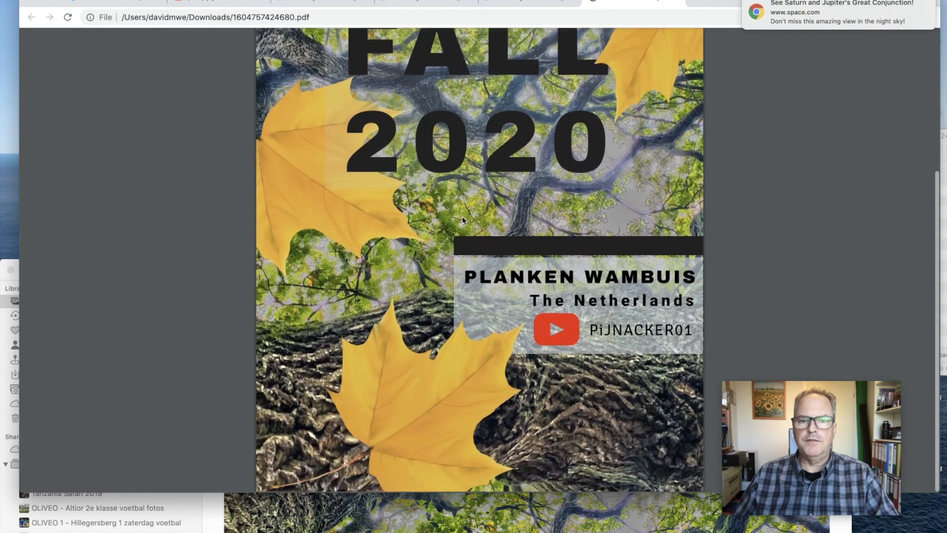
scroll(464, 220, "up", 5)
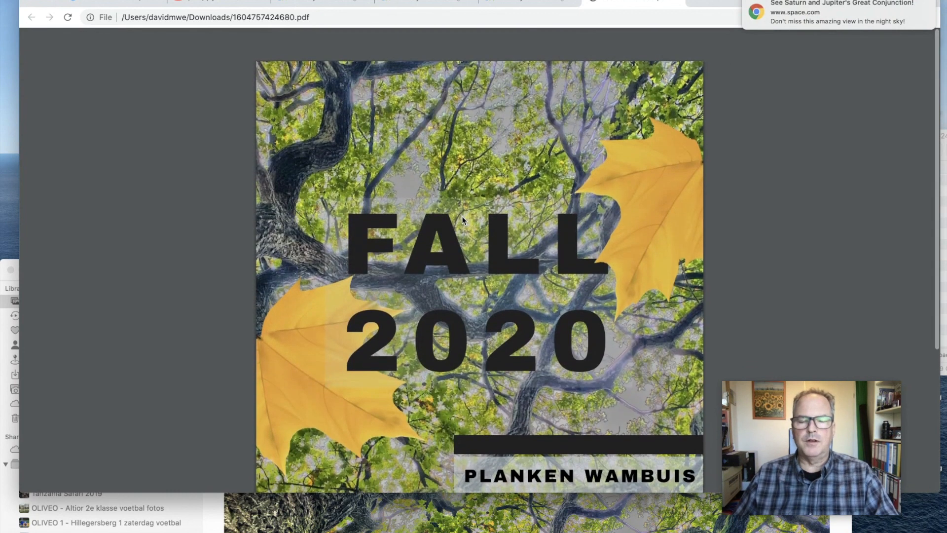
scroll(464, 219, "down", 2)
scroll(463, 219, "down", 3)
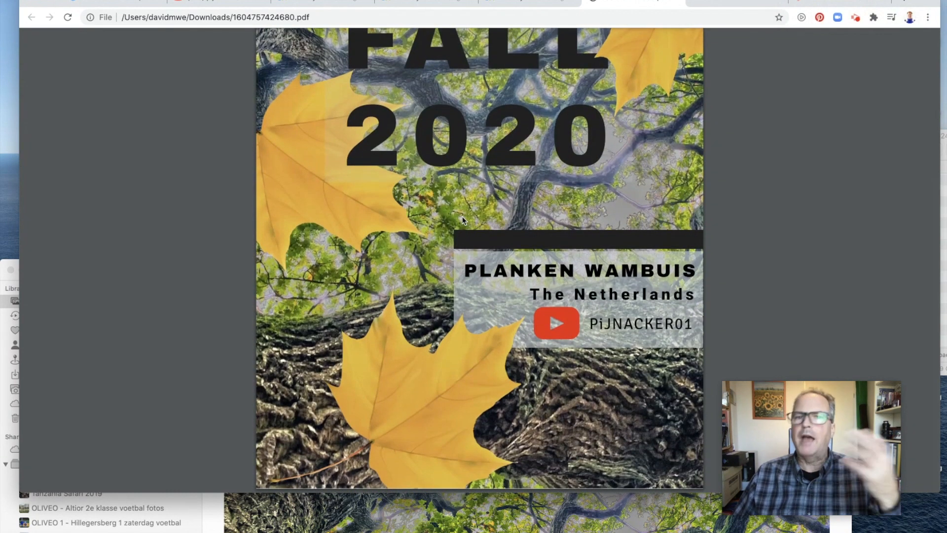
scroll(463, 220, "up", 4)
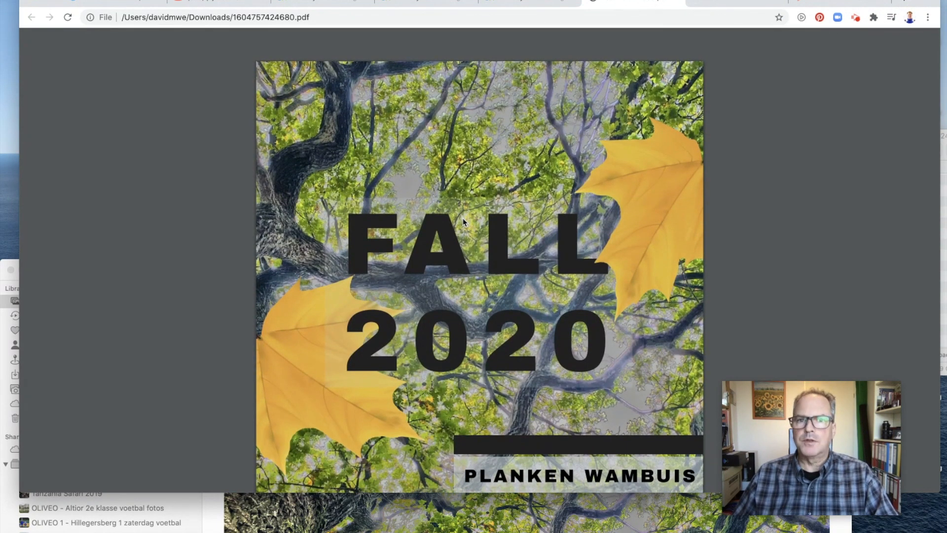
scroll(463, 222, "down", 5)
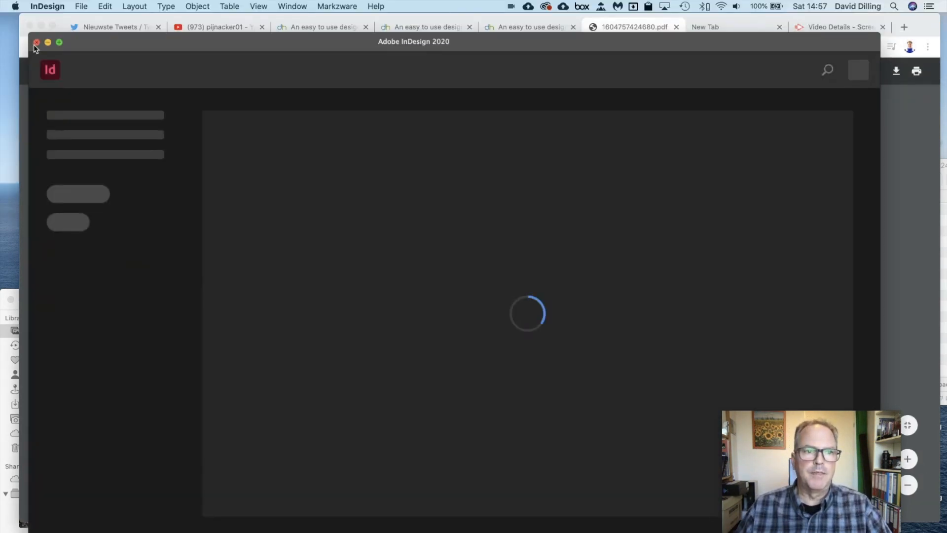
Step: In InDesign, convert 1604757424680.pdf from Downloads with Markzware PDF2DTP and close the font replacement dialog without changes
left_click(35, 43)
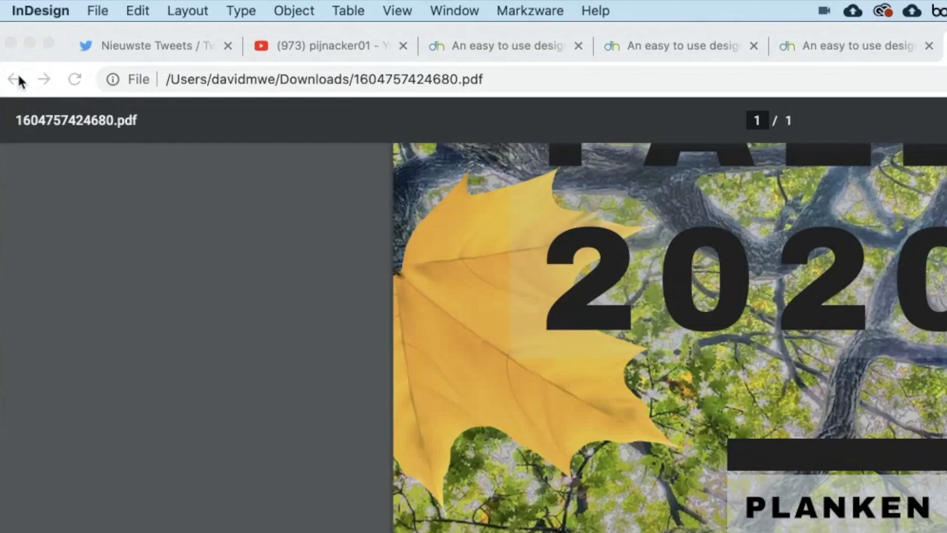
left_click(516, 7)
mouse_move(533, 34)
left_click(856, 40)
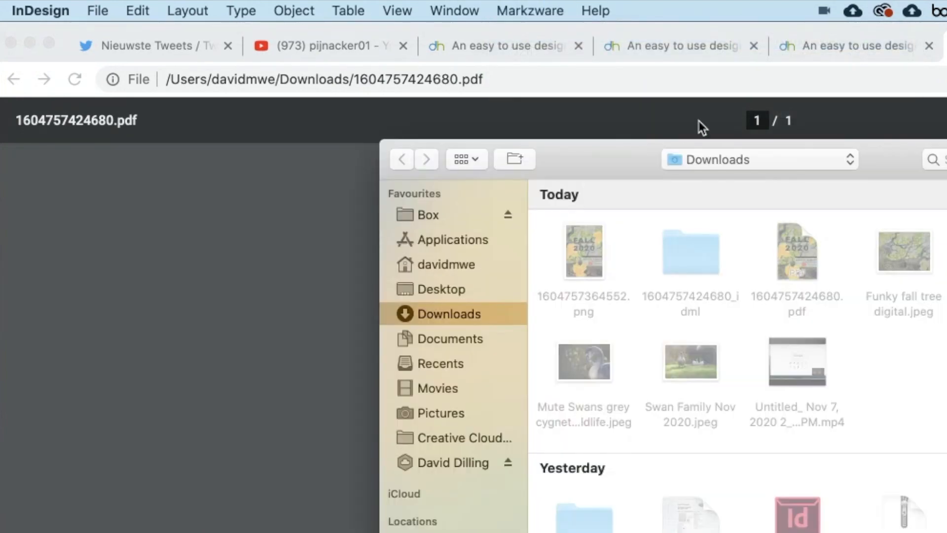
left_click(807, 261)
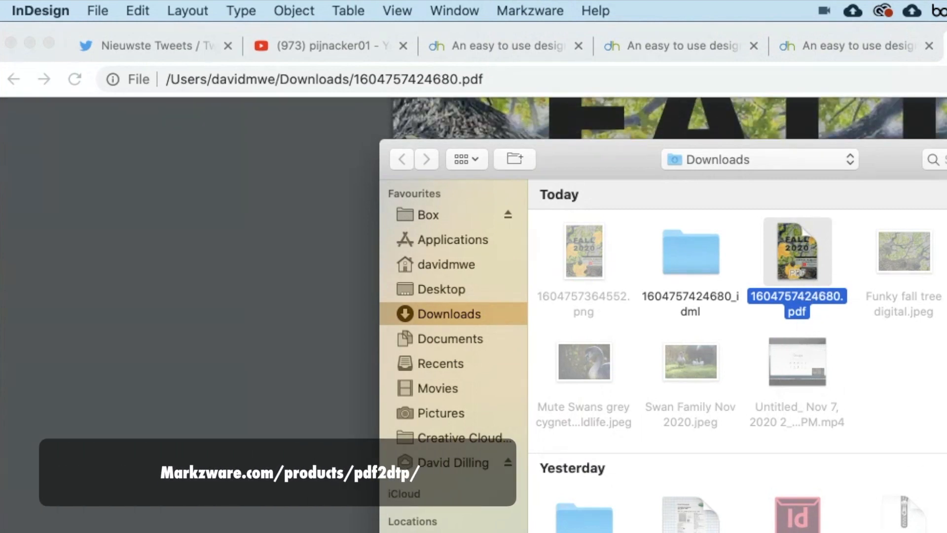
key("Return")
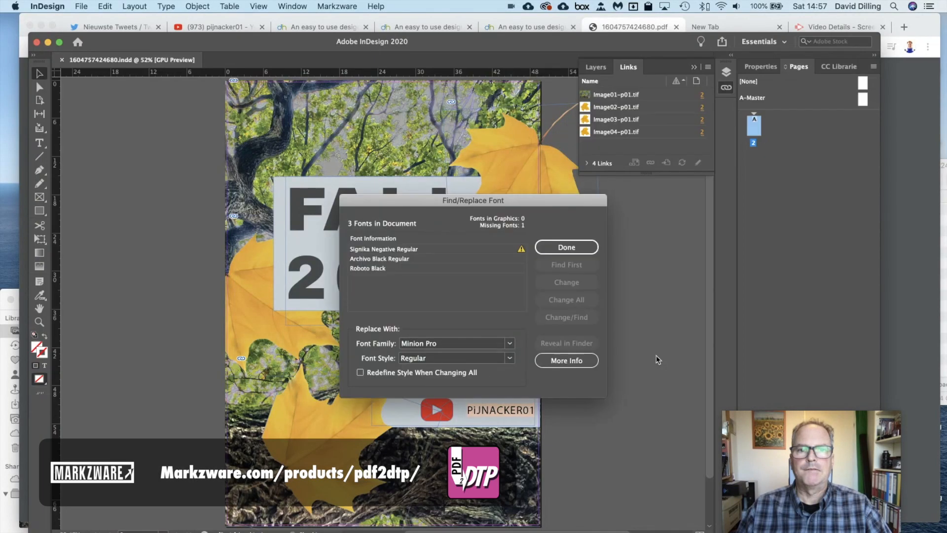
left_click(567, 247)
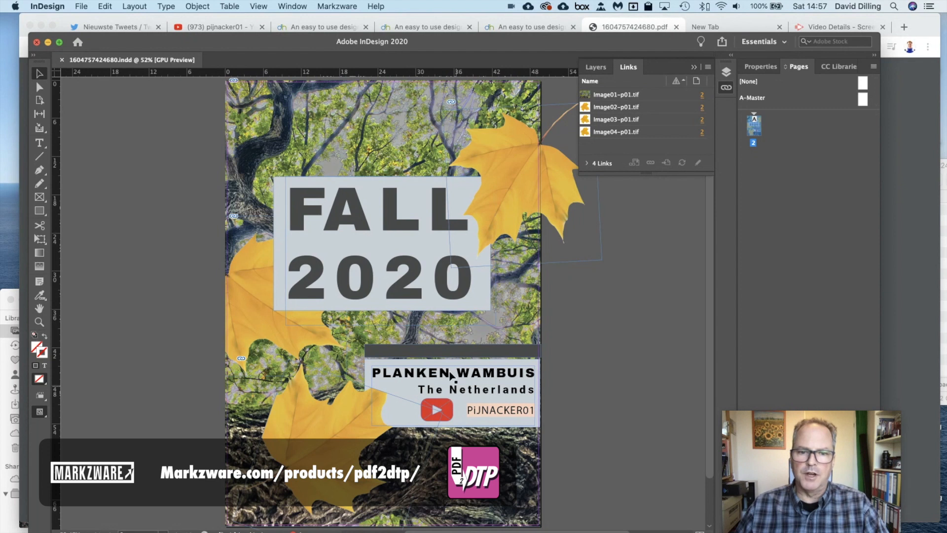
Step: Delete all the FALL 2020 title text from its frame
double_click(335, 208)
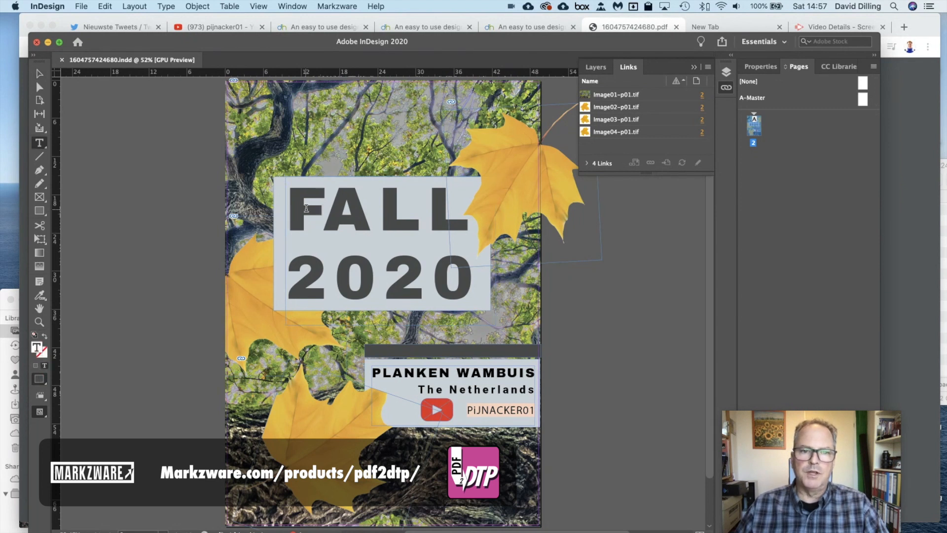
key("super+a")
key("BackSpace")
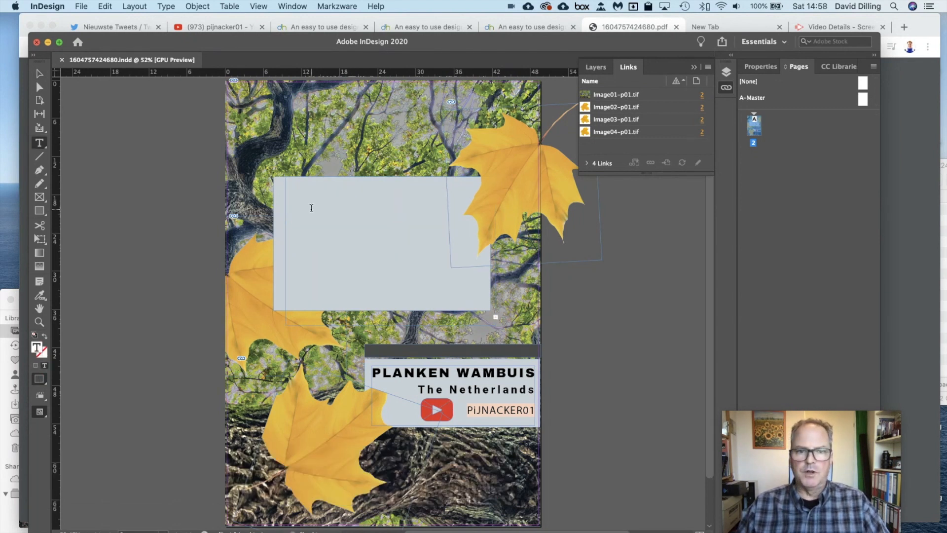
Step: Undo the deletion of the FALL 2020 title text and leave text editing
left_click(102, 6)
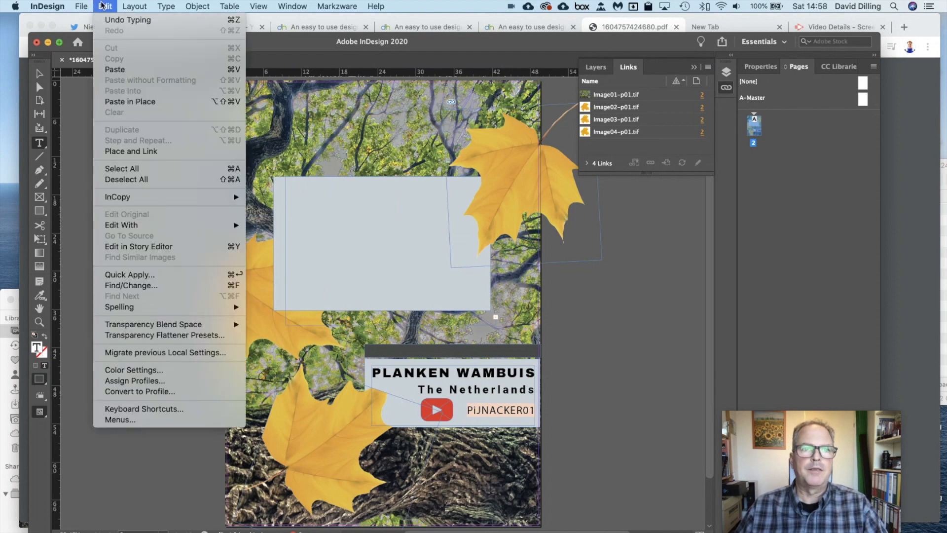
left_click(128, 20)
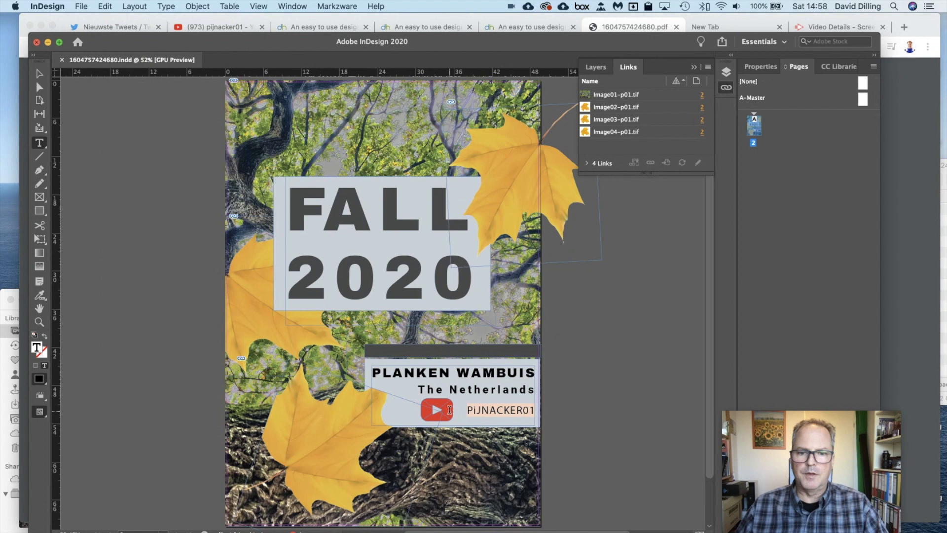
key("Escape")
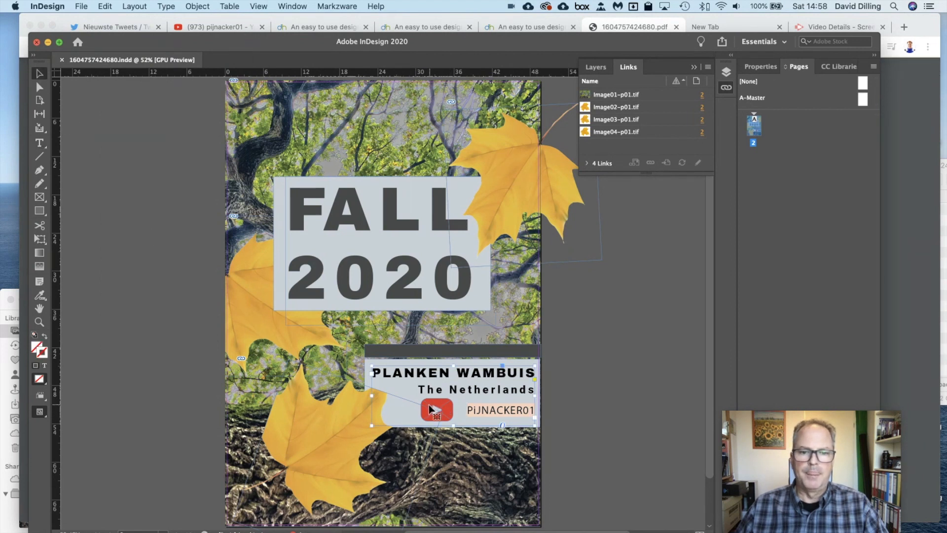
Step: Move the lowest maple leaf down and left into the page corner, and shift the YouTube icon slightly left within its box
left_click_drag(333, 426, 296, 444)
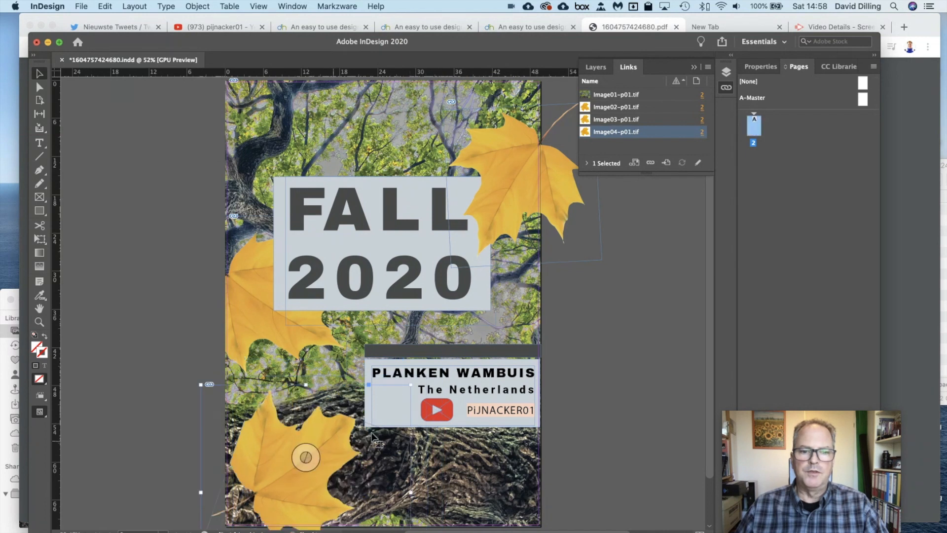
left_click(434, 412)
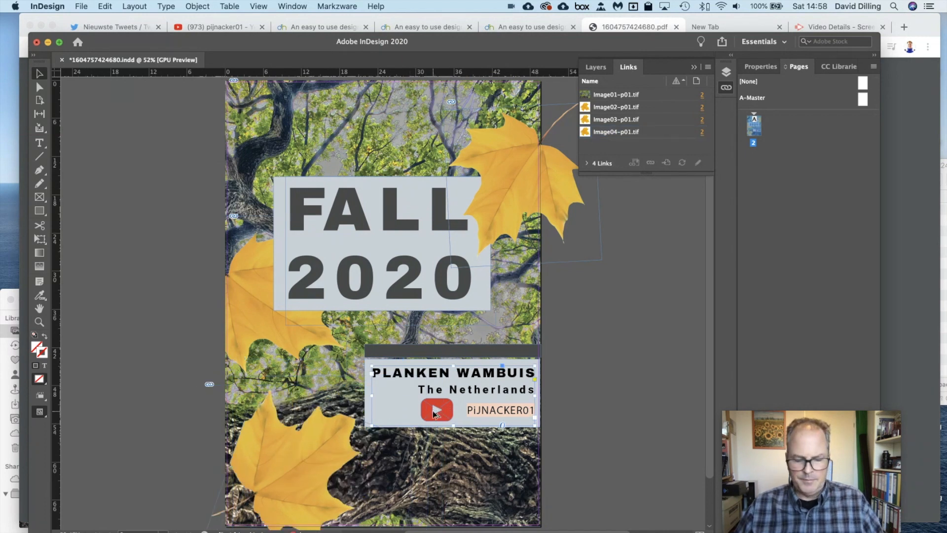
double_click(434, 414)
left_click_drag(524, 516, 488, 511)
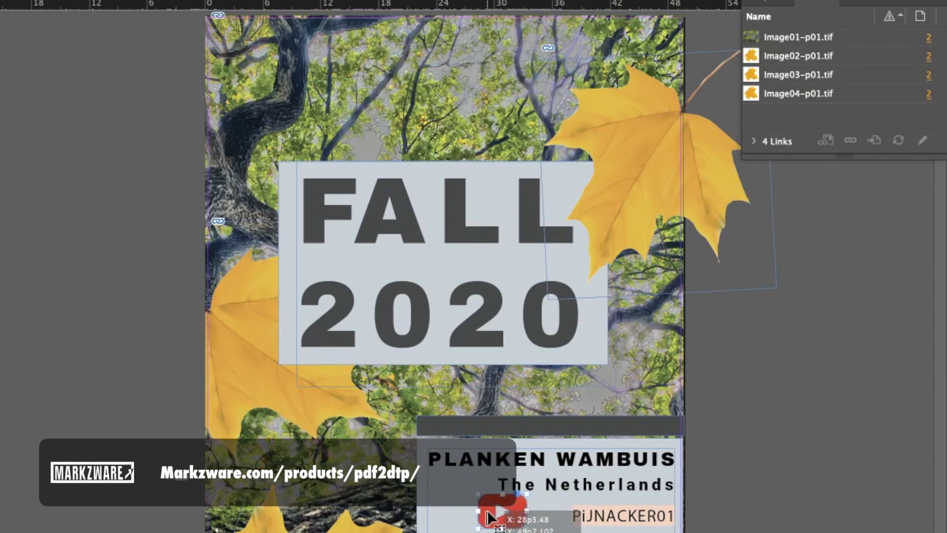
Step: Select the background photo, preview the extracted images from Image01-p01.tif to Image04-p01.tif in Finder, and close the folder to return to InDesign
left_click(304, 61)
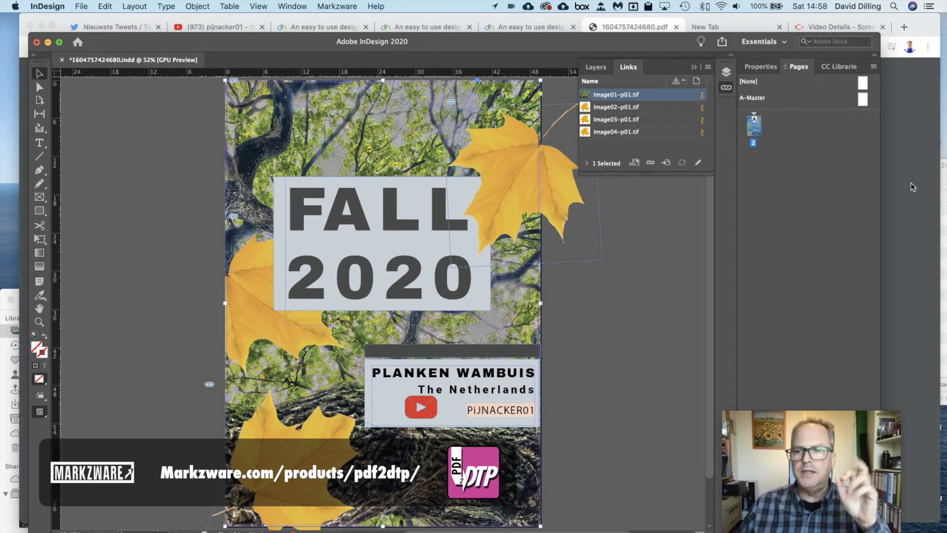
left_click(943, 186)
left_click(822, 230)
key("space")
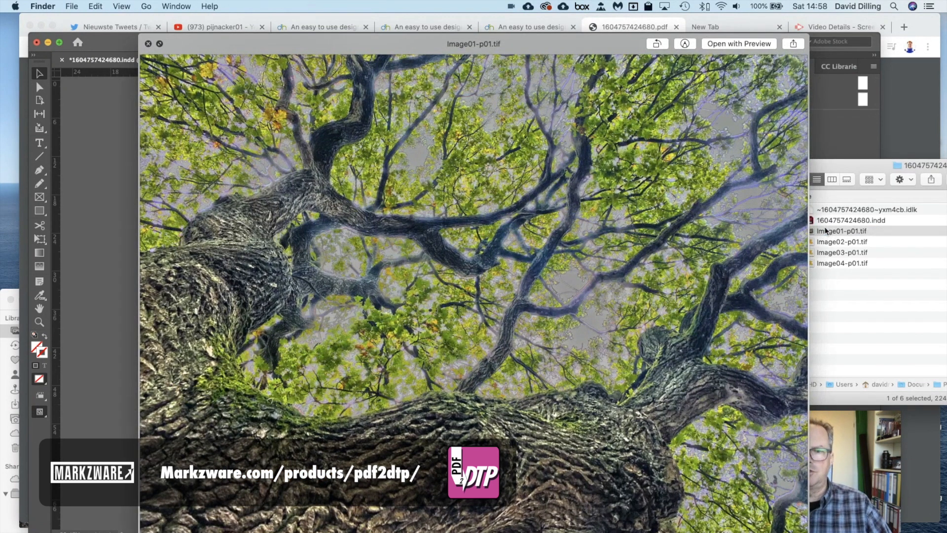
key("Down")
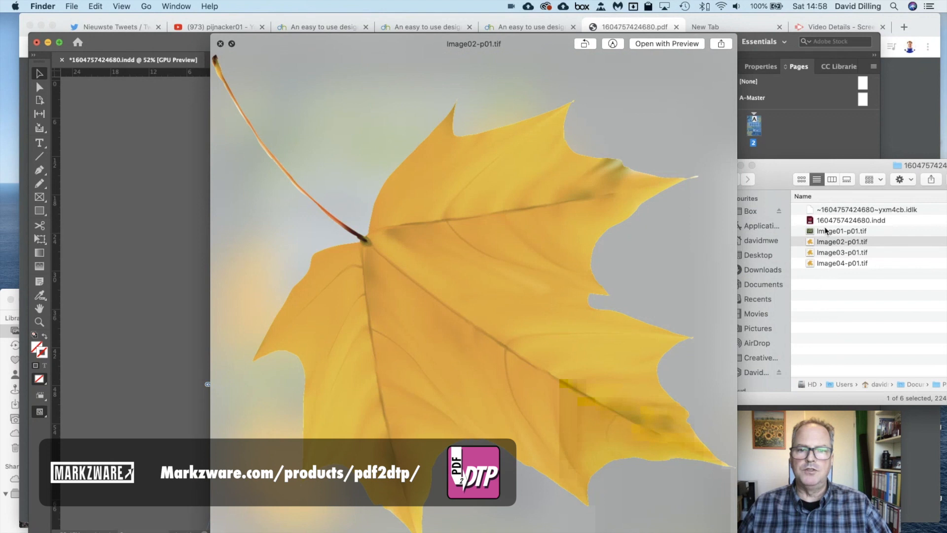
key("Down")
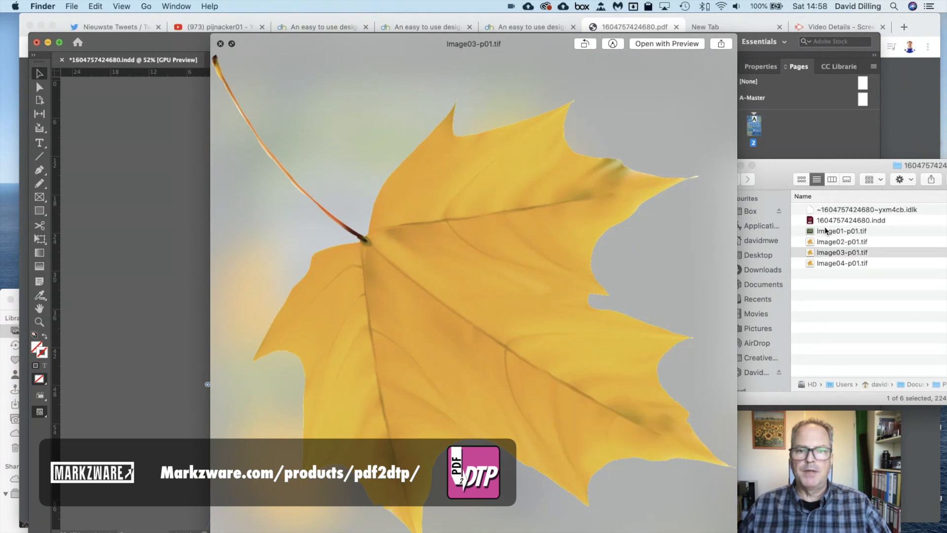
key("Down")
key("Up")
key("Up")
key("Up")
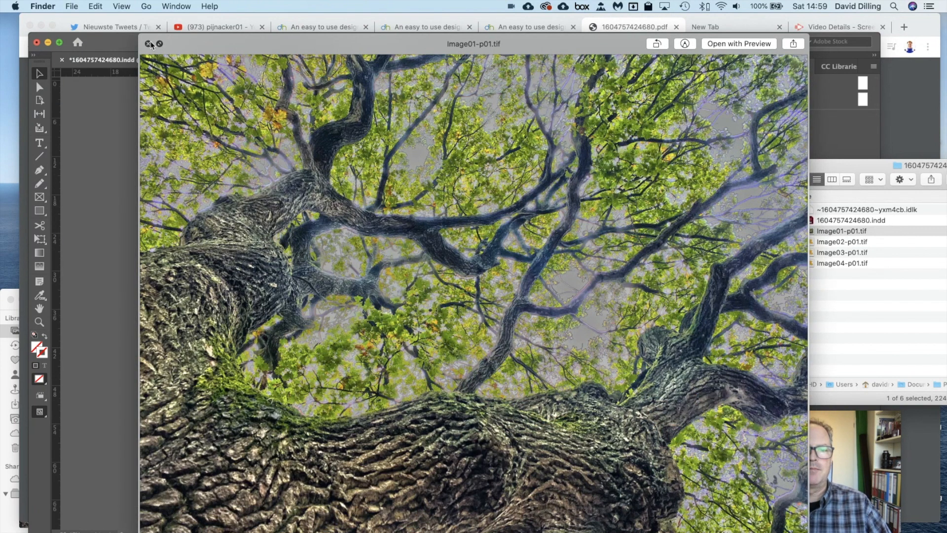
left_click(148, 43)
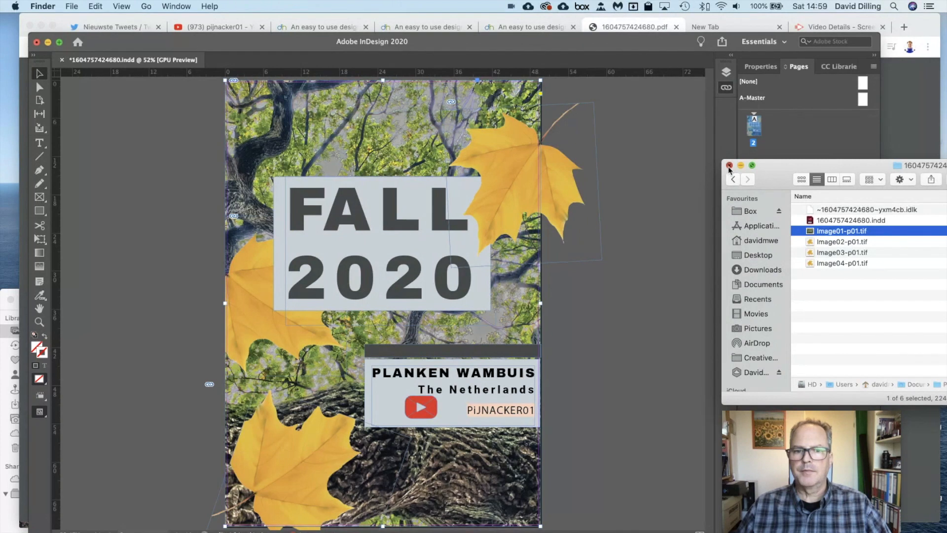
left_click(729, 166)
left_click(639, 176)
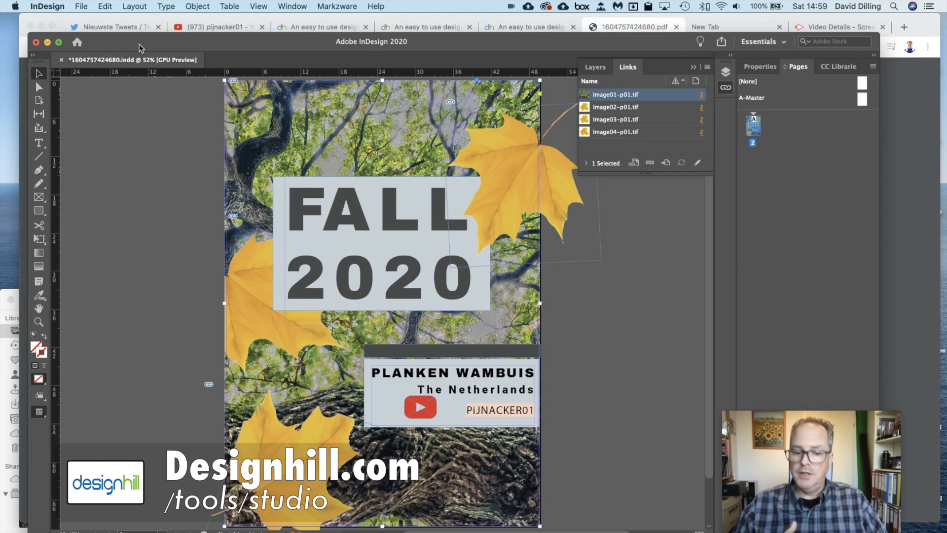
Step: Close 1604757424680.indd without saving the changes and quit InDesign
key("super+w")
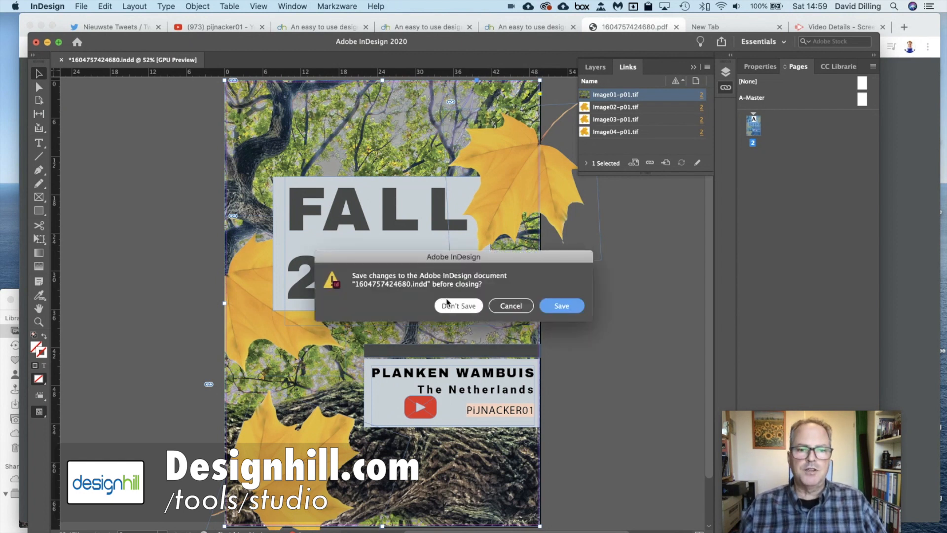
left_click(448, 304)
key("super+q")
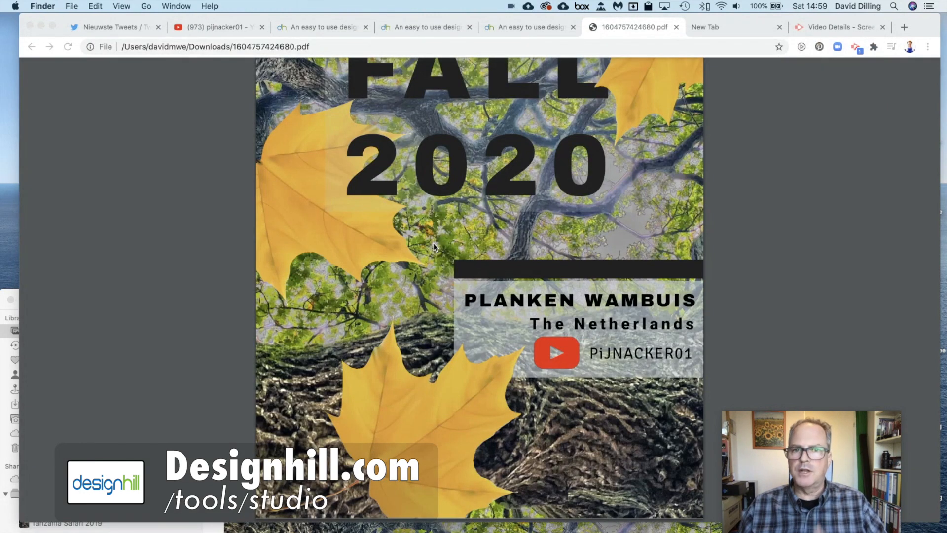
Step: Switch to Chrome, close the 1604757424680.pdf page, and return from the flyer editor to the Studio dashboard
left_click(777, 216)
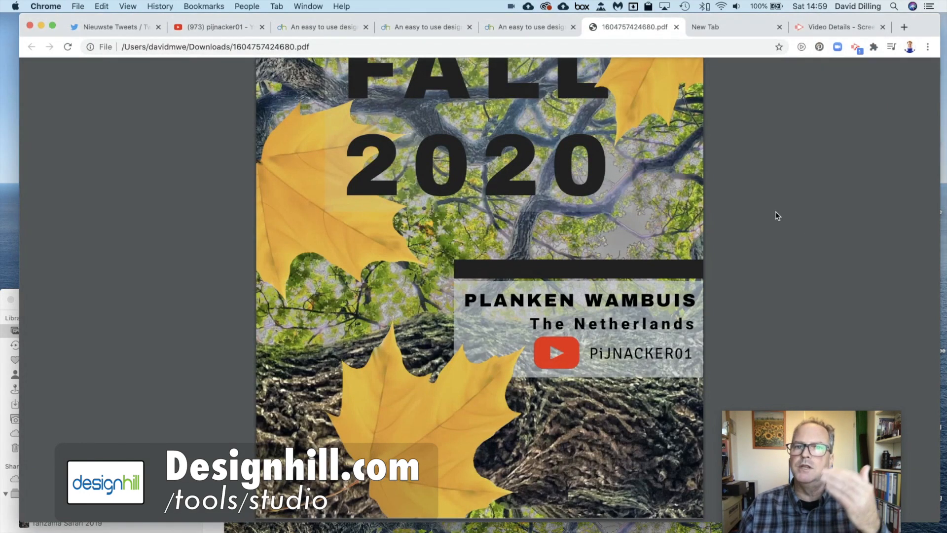
left_click(677, 28)
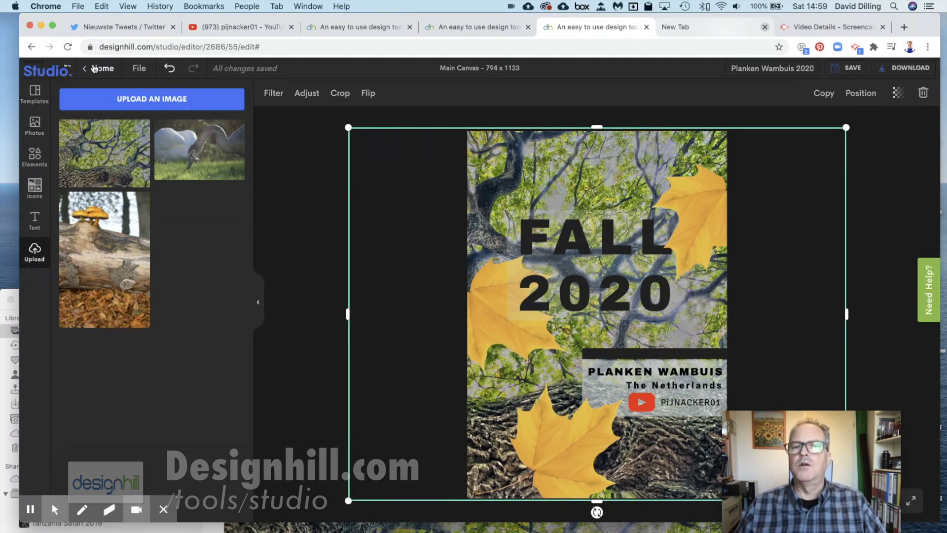
left_click(94, 68)
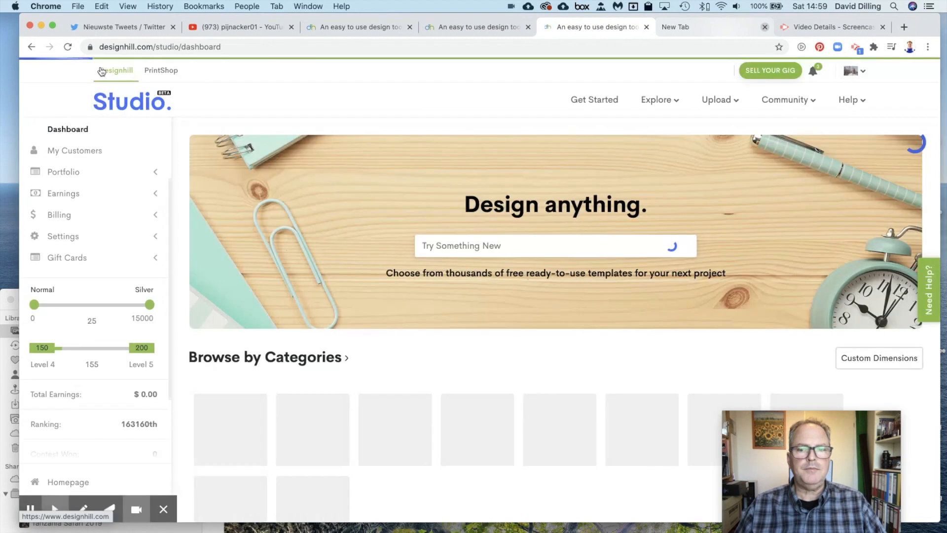
Step: Look over the design categories and saved designs, and start a new 1080 x 1080 px Instagram Posts design
scroll(419, 274, "down", 3)
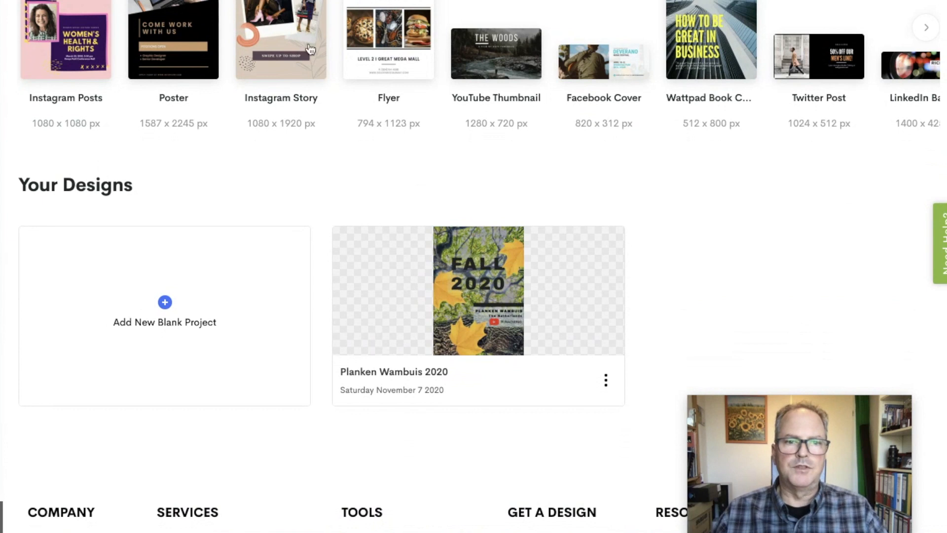
scroll(307, 49, "up", 4)
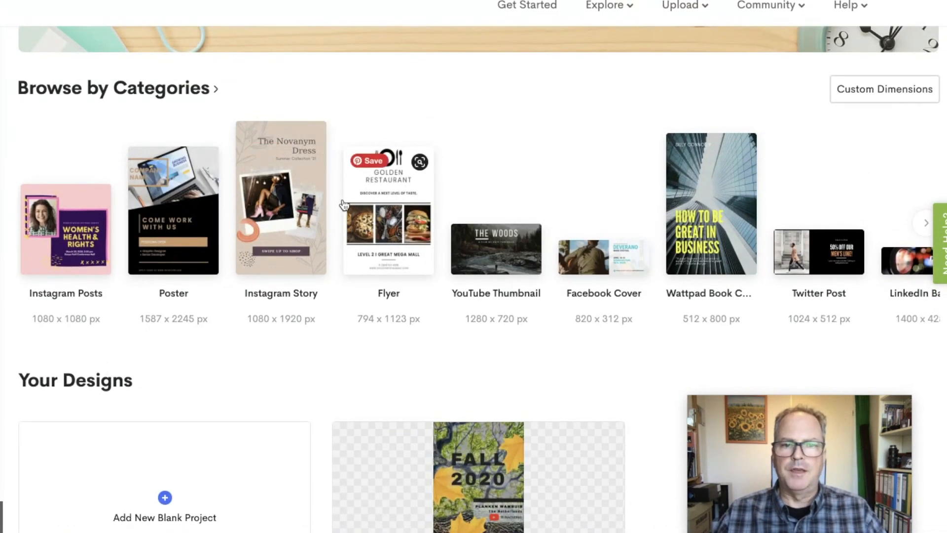
left_click(78, 221)
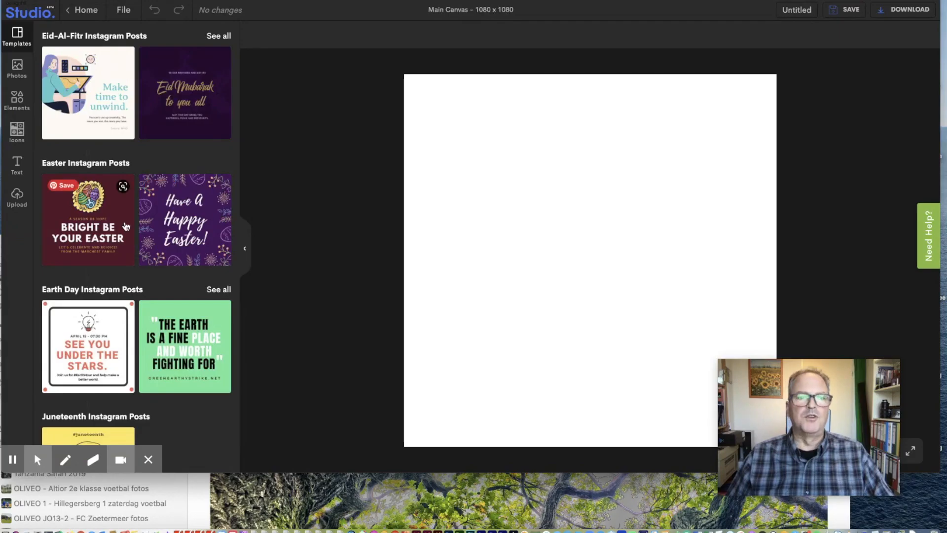
Step: Apply the We Stand With You template to the canvas, and replace it with the Coronavirus Working From Home template
scroll(142, 282, "down", 8)
scroll(127, 227, "down", 3)
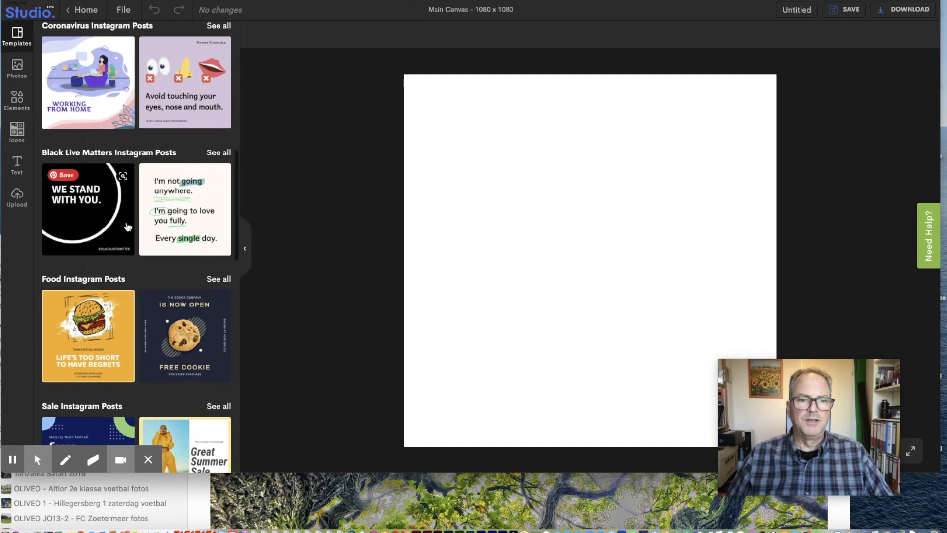
left_click(105, 219)
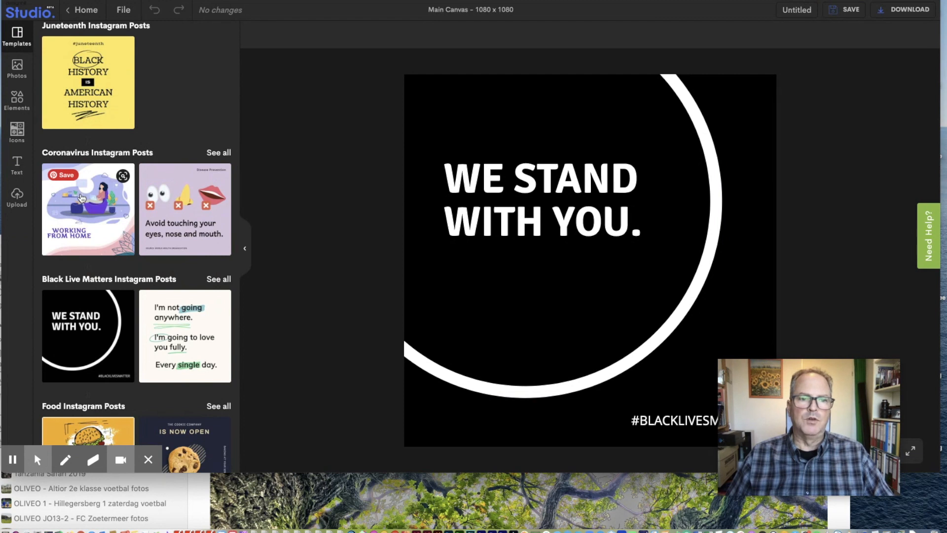
left_click(90, 203)
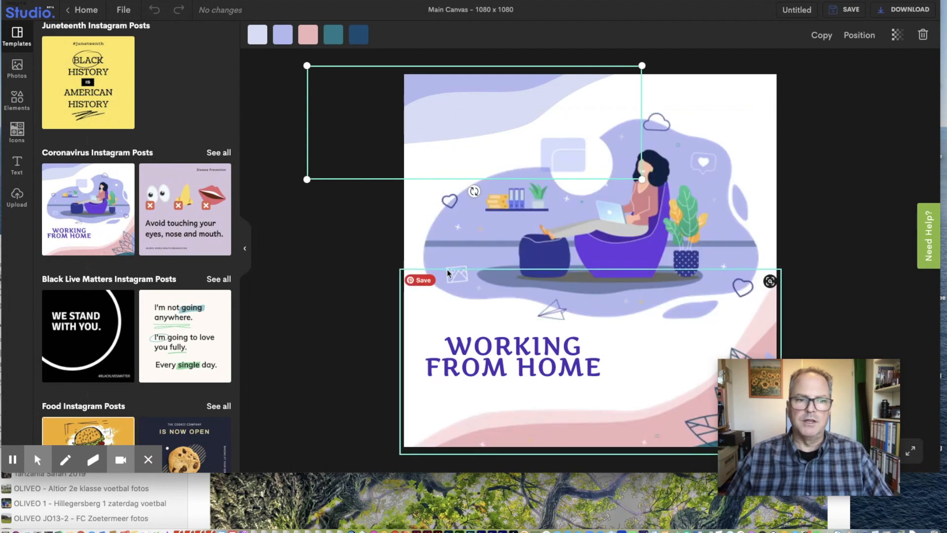
Step: Browse the Instagram templates past the Autumn set and choose the blue Working From Home template
scroll(93, 233, "down", 15)
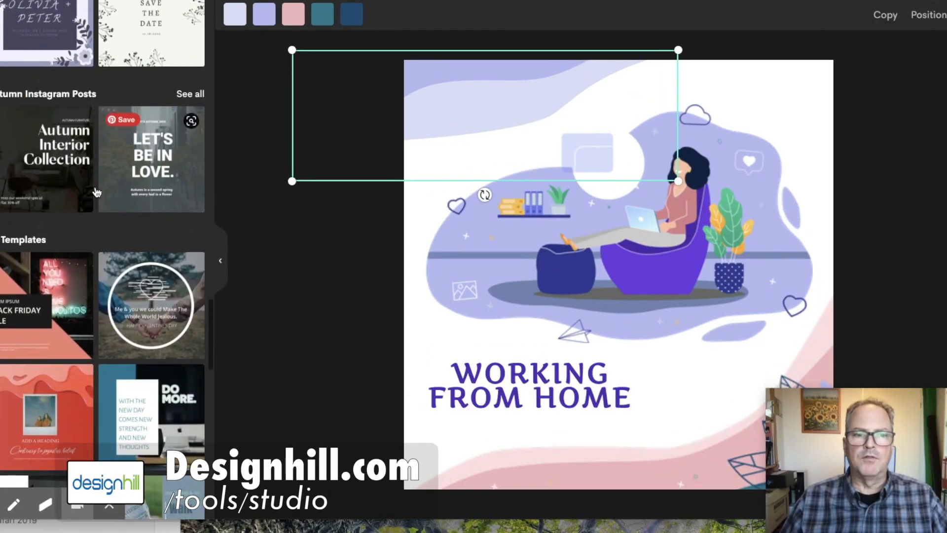
scroll(93, 210, "down", 7)
scroll(93, 211, "down", 2)
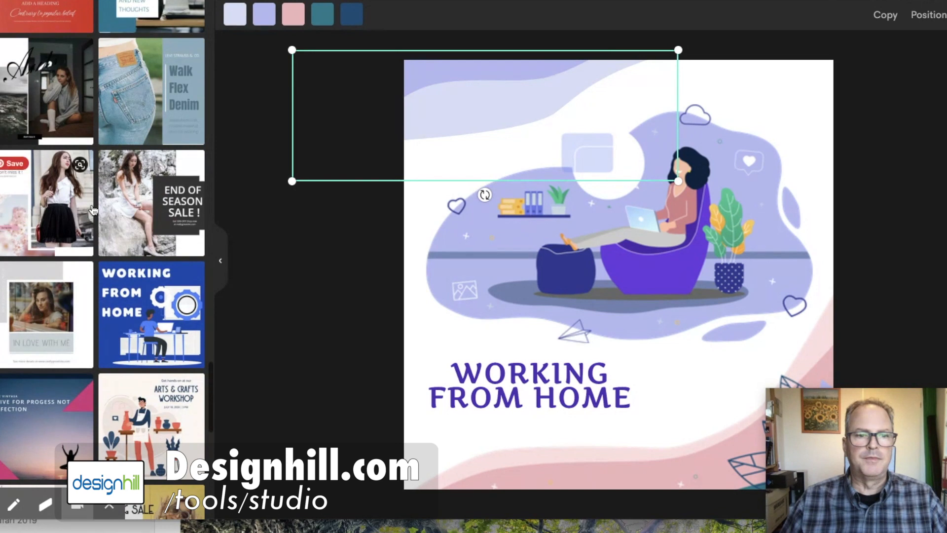
left_click(140, 294)
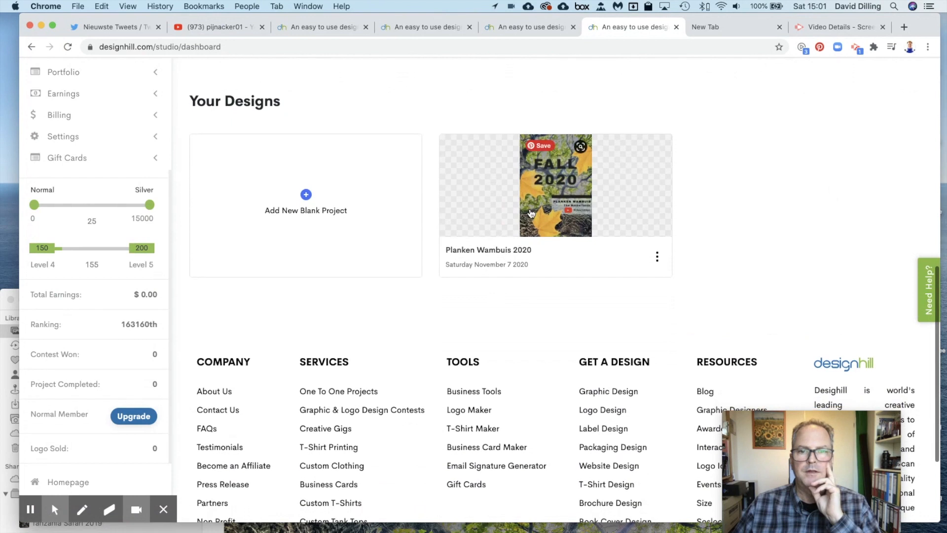
Step: Open the saved Planken Wambuis 2020 design from the dashboard and show its print bleed
left_click(531, 213)
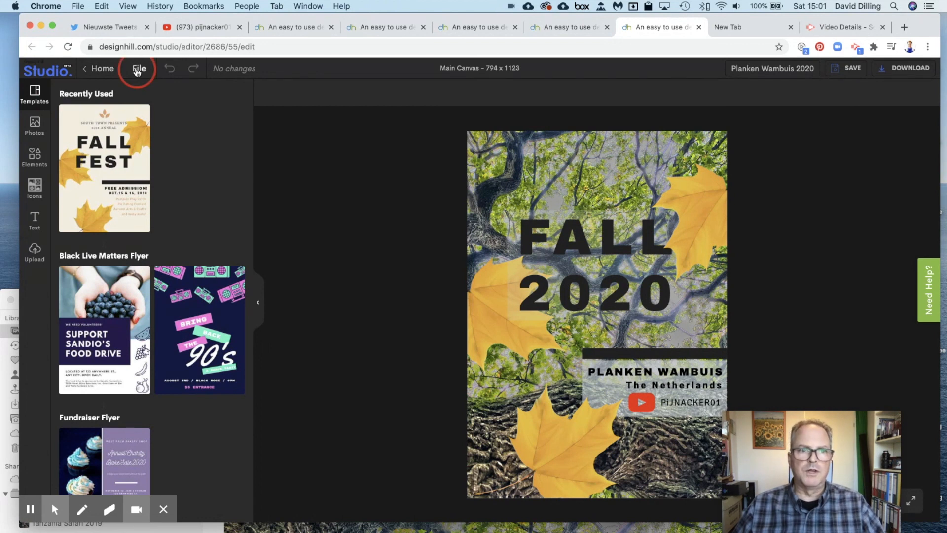
left_click(137, 69)
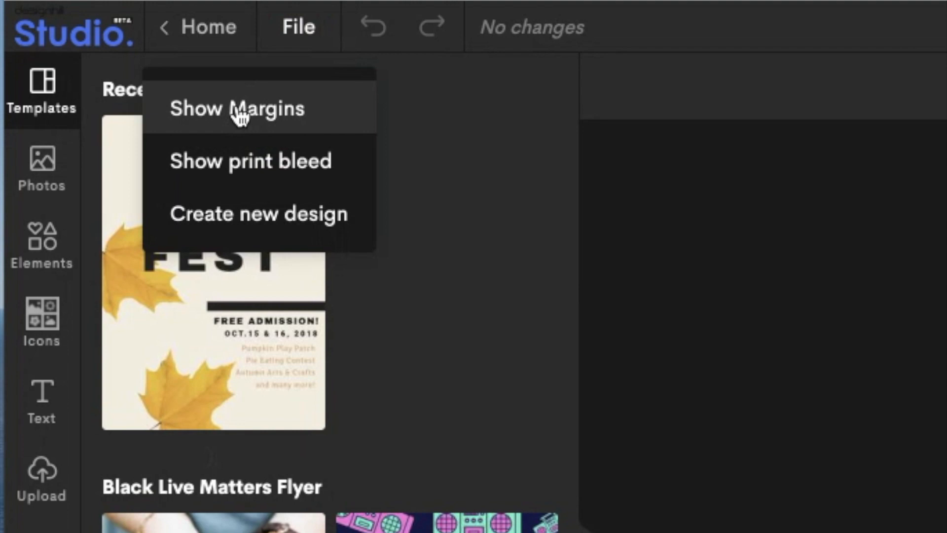
left_click(237, 169)
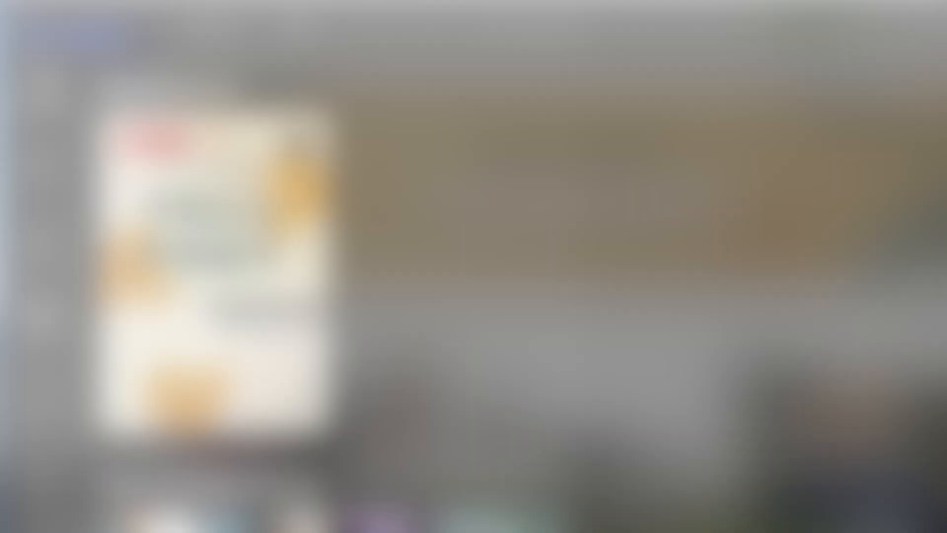